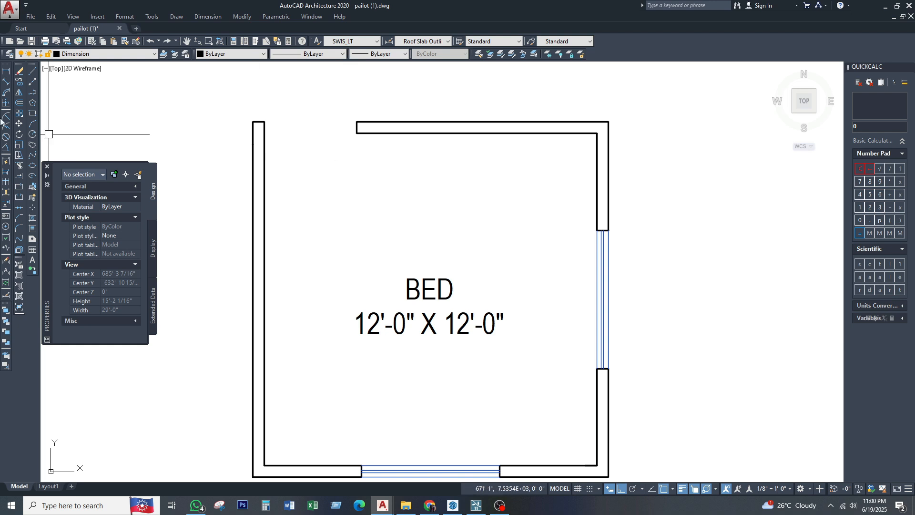
Draw a stepped door jamb outline from the outer corner of the opening's right wall end, with a 2" lower segment, closing at the inner corner.
left_click(33, 72)
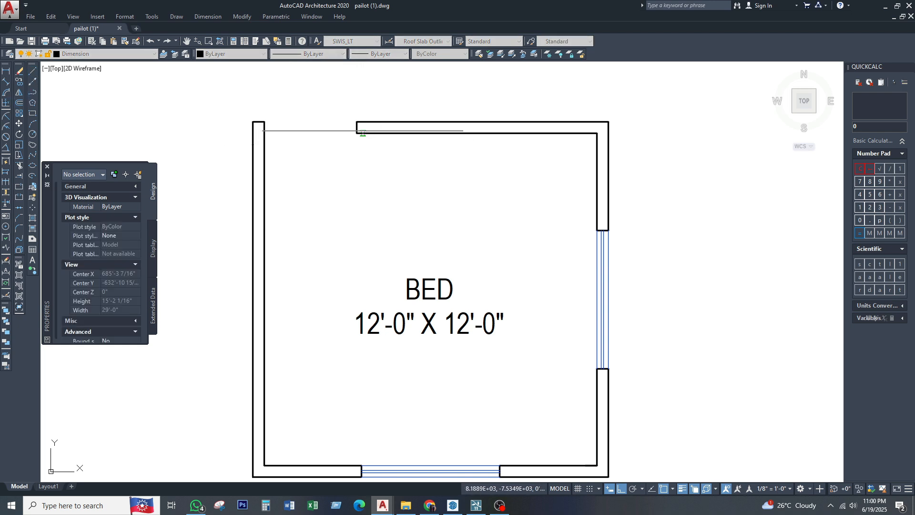
scroll(357, 128, "up", 2)
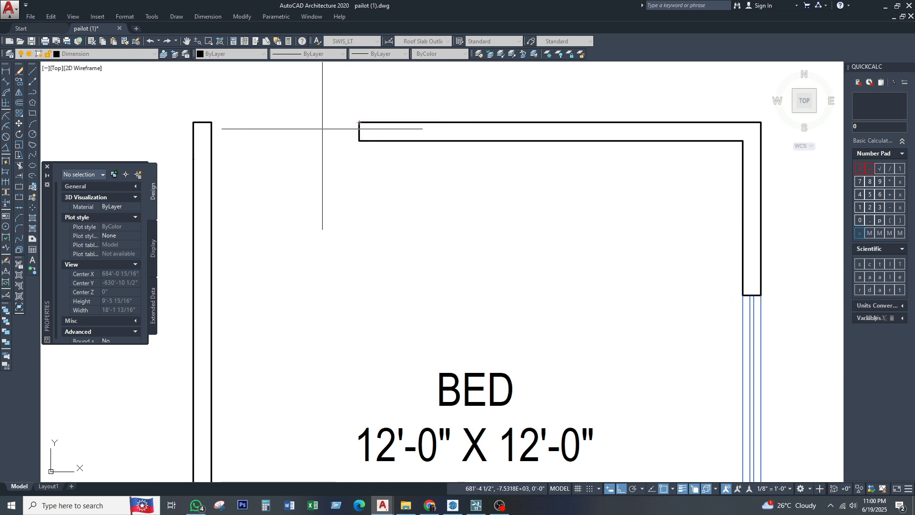
left_click(360, 123)
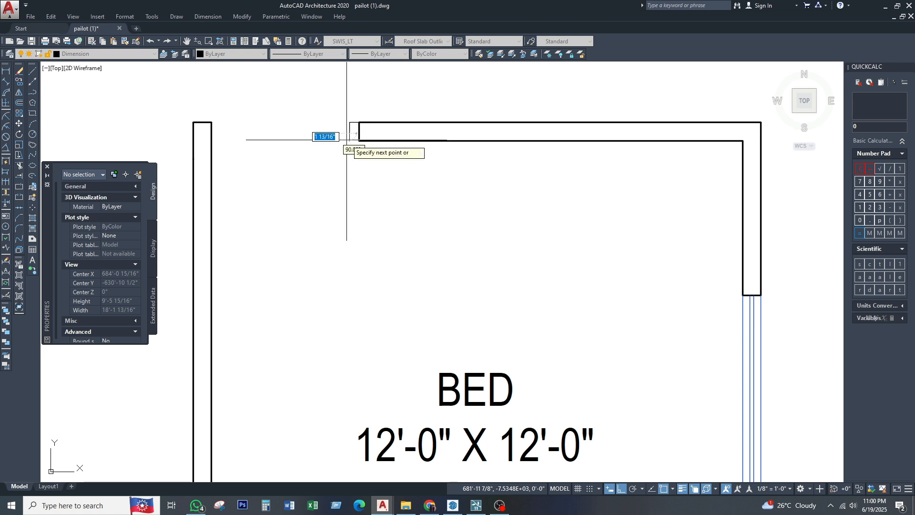
scroll(353, 133, "up", 2)
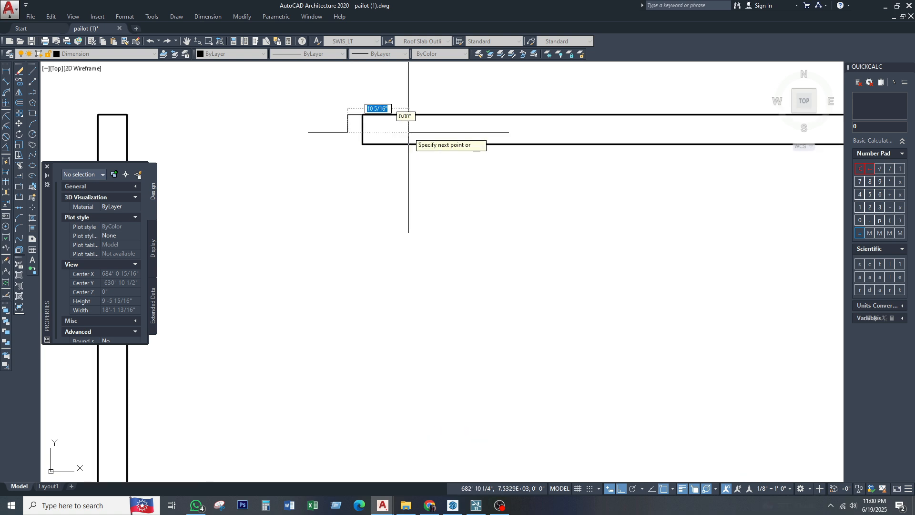
left_click(354, 132)
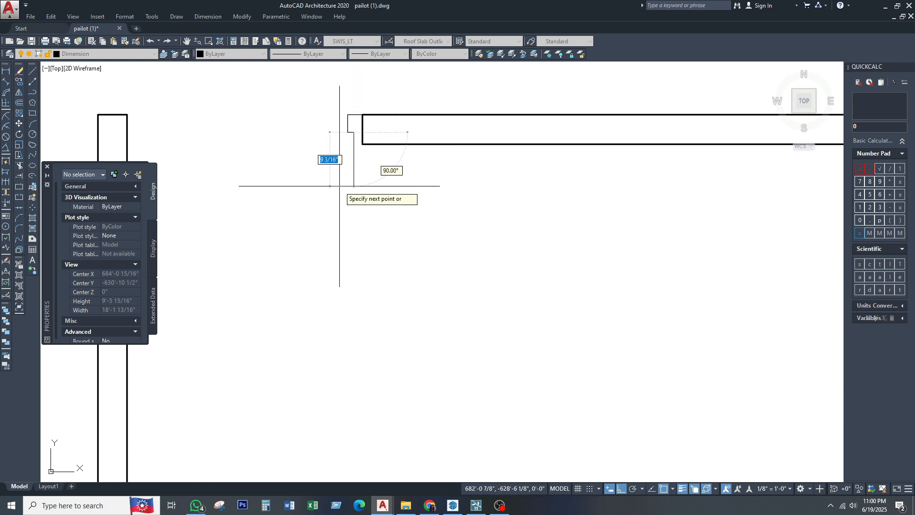
type("2")
key("Return")
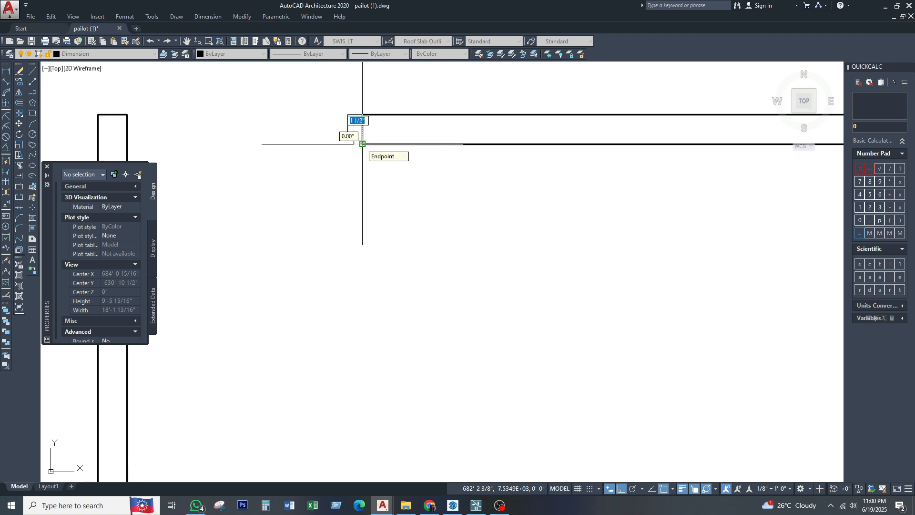
left_click(363, 143)
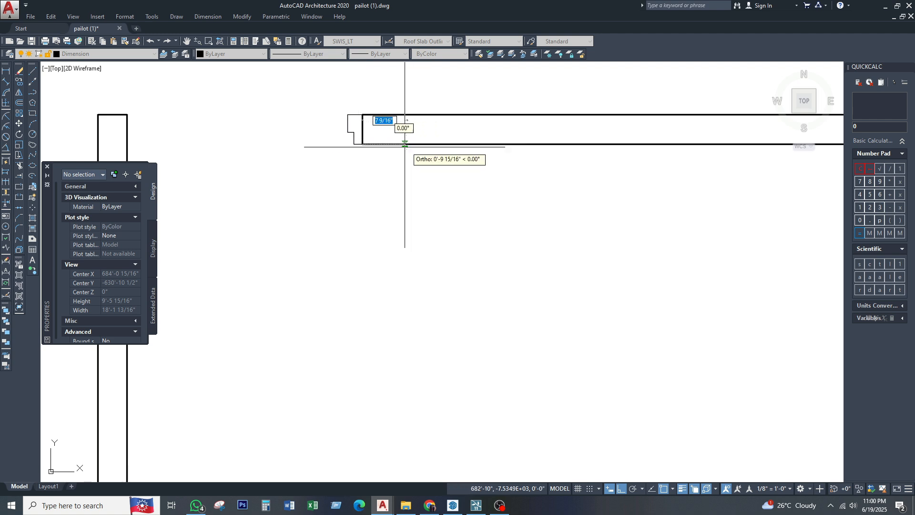
key("Escape")
Join the five lines of the stepped jamb at the right wall end into a single polyline.
scroll(353, 119, "up", 4)
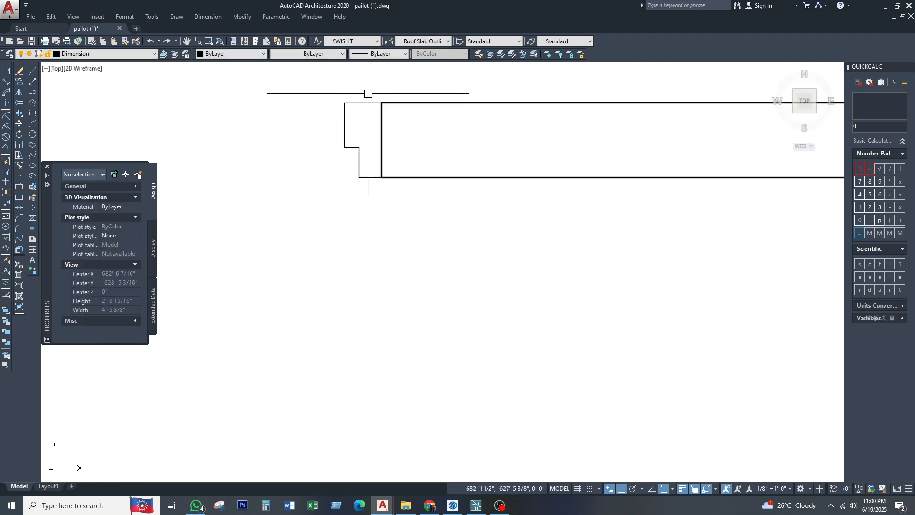
left_click(368, 93)
left_click(318, 193)
key("Escape")
left_click(362, 102)
key("Escape")
left_click(368, 93)
left_click(324, 196)
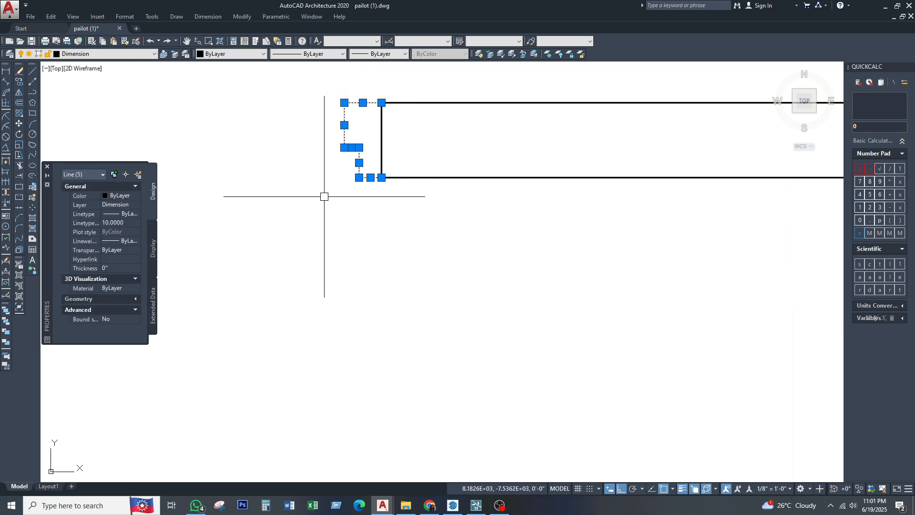
key("Escape")
left_click(341, 179)
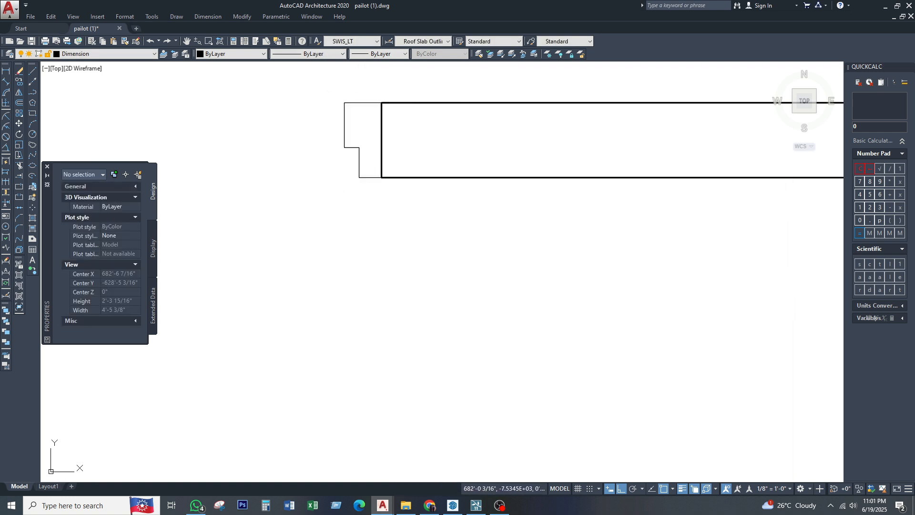
scroll(424, 180, "down", 4)
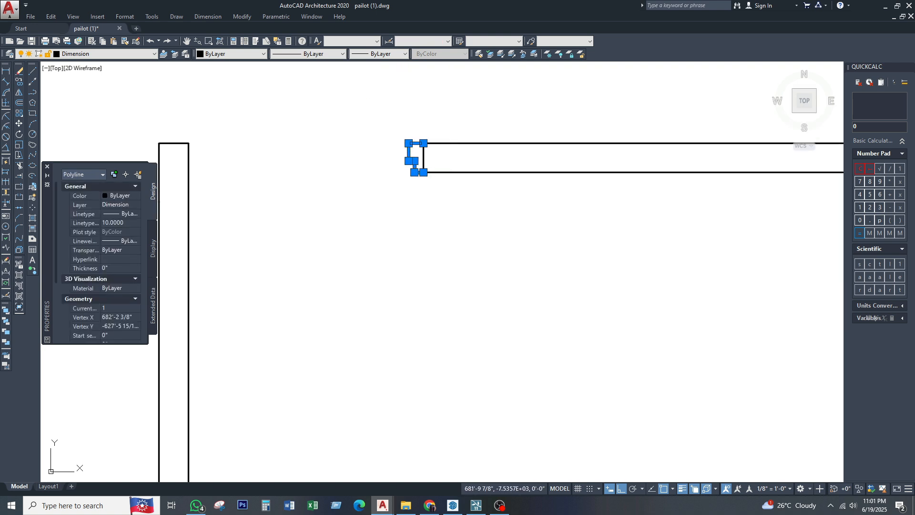
key("Escape")
Draw a line 1" rightward from the left wall's top inner corner, continuing about 4' straight down alongside the wall.
middle_click_drag(393, 176, 419, 176)
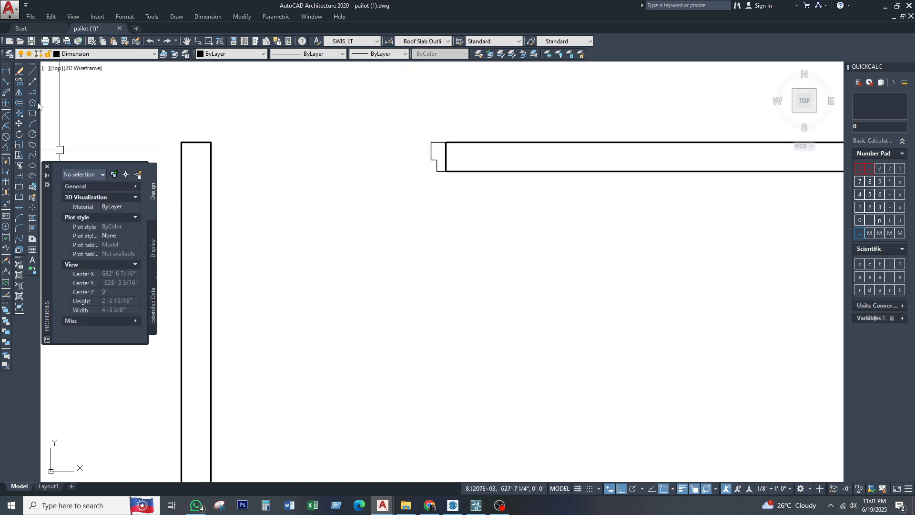
left_click(32, 72)
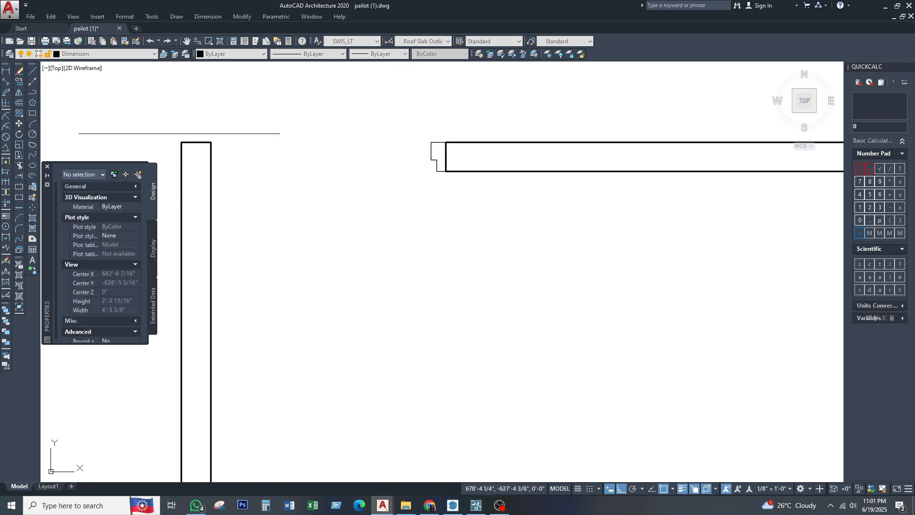
left_click(211, 142)
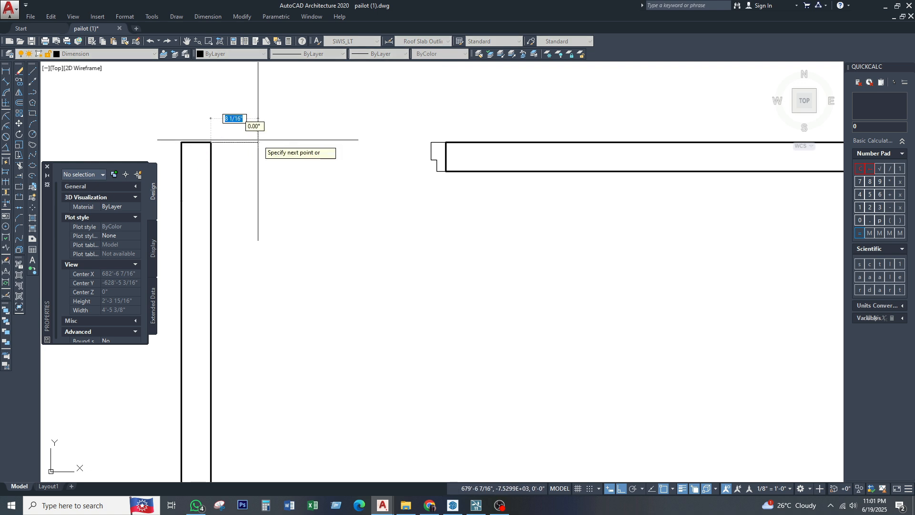
type("1")
key("Return")
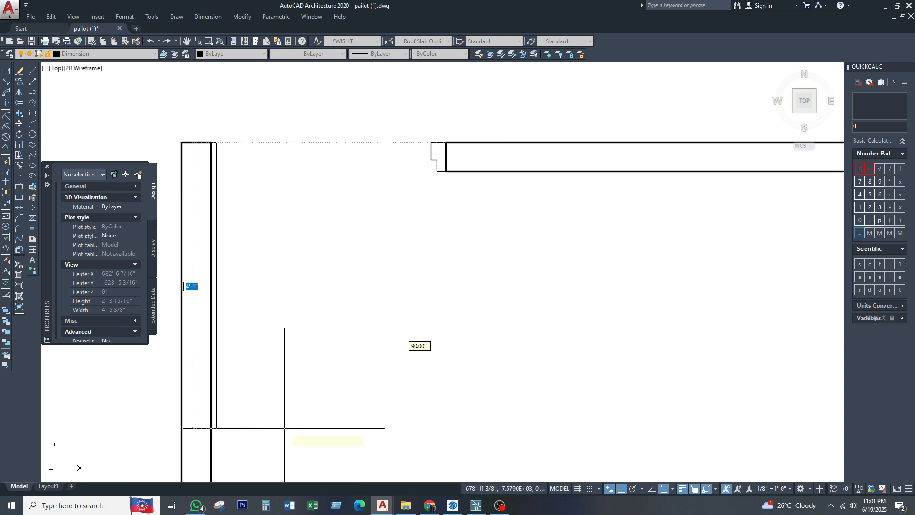
left_click(284, 426)
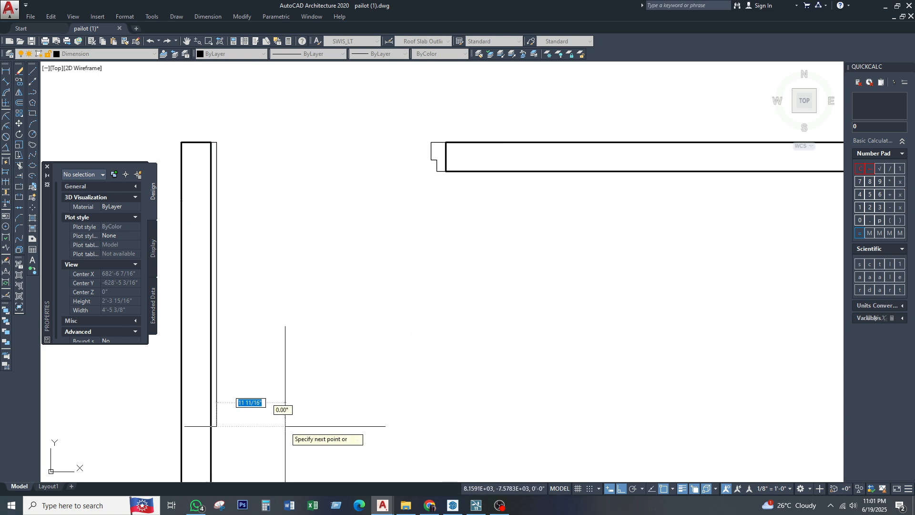
key("Escape")
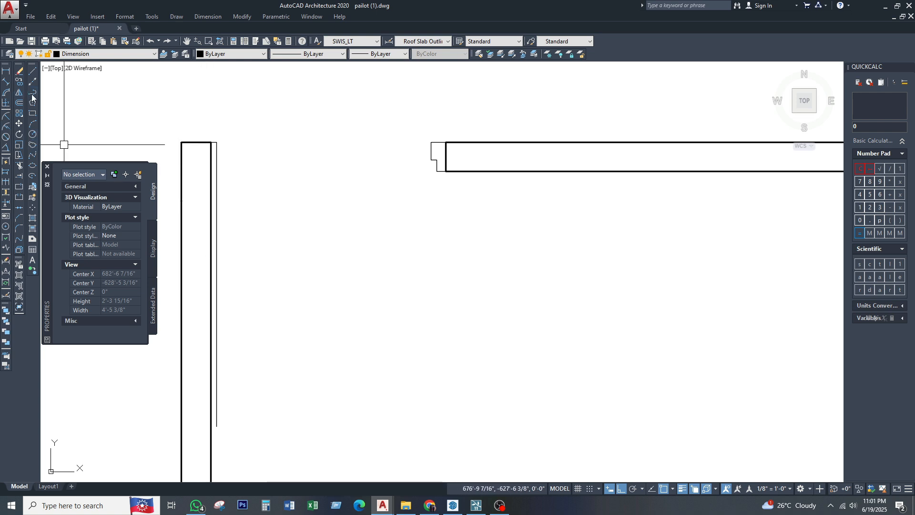
Draw a horizontal reference line across the door opening from the midpoint of the right wall end into the left wall.
left_click(446, 157)
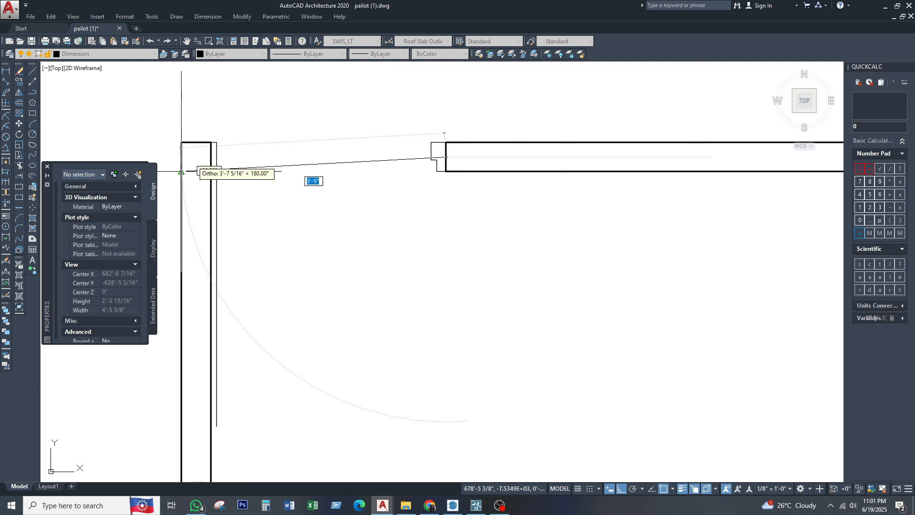
left_click(197, 158)
key("Escape")
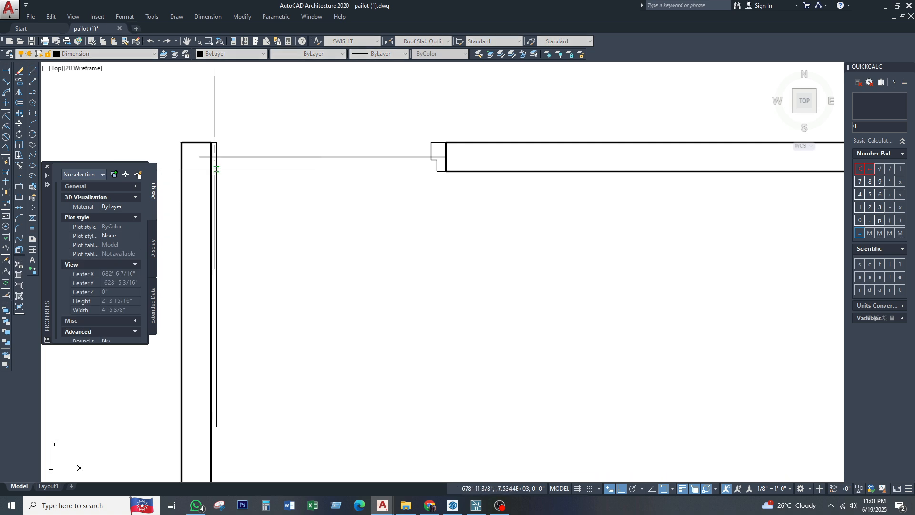
Draw a line 2" rightward from where the reference line meets the left wall's inner face, continuing about 4' straight down.
scroll(212, 160, "up", 2)
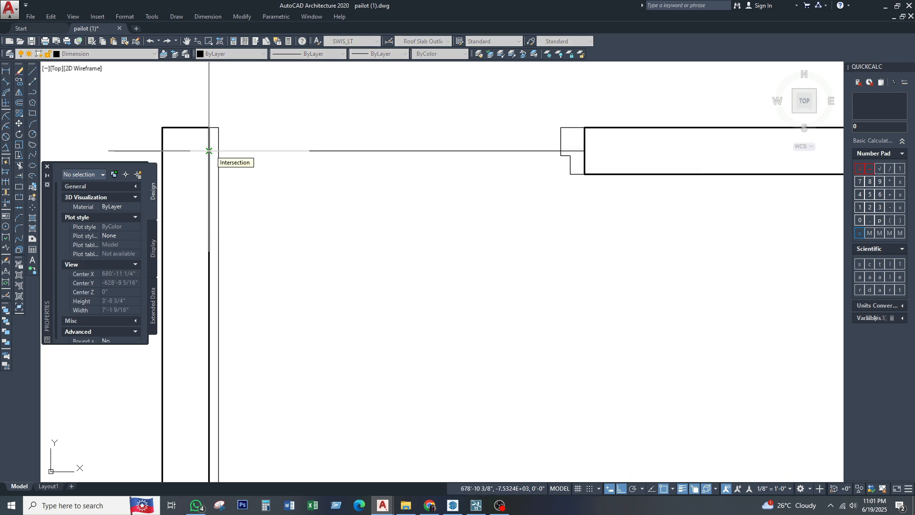
left_click(209, 150)
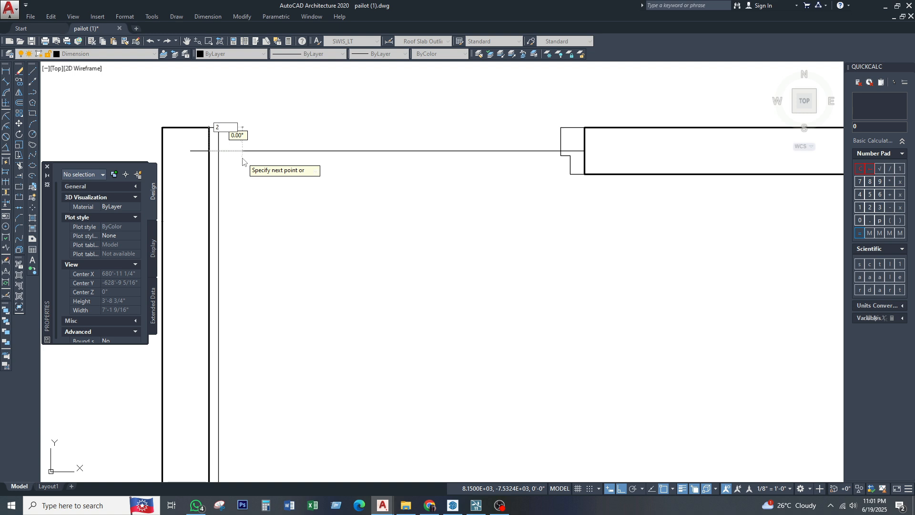
scroll(251, 139, "down", 2)
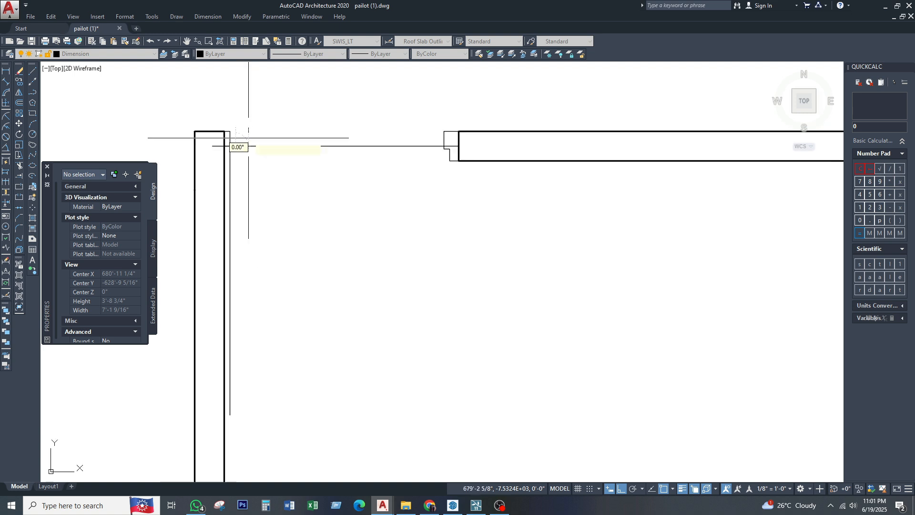
left_click(263, 437)
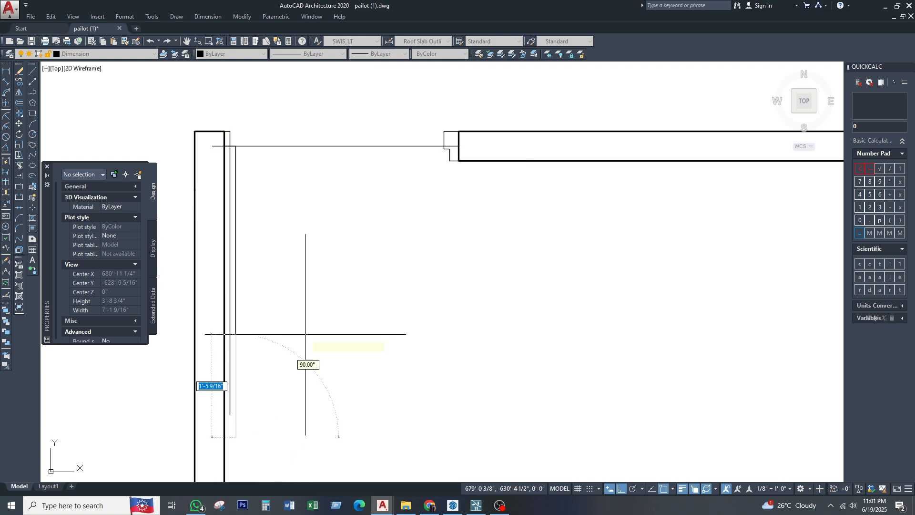
key("Escape")
Delete the horizontal reference line spanning the door opening.
middle_click_drag(291, 236, 294, 225)
left_click(326, 139)
left_click(315, 111)
key("Delete")
Join the four lines beside the left wall into connected polylines.
left_click(252, 106)
left_click(232, 144)
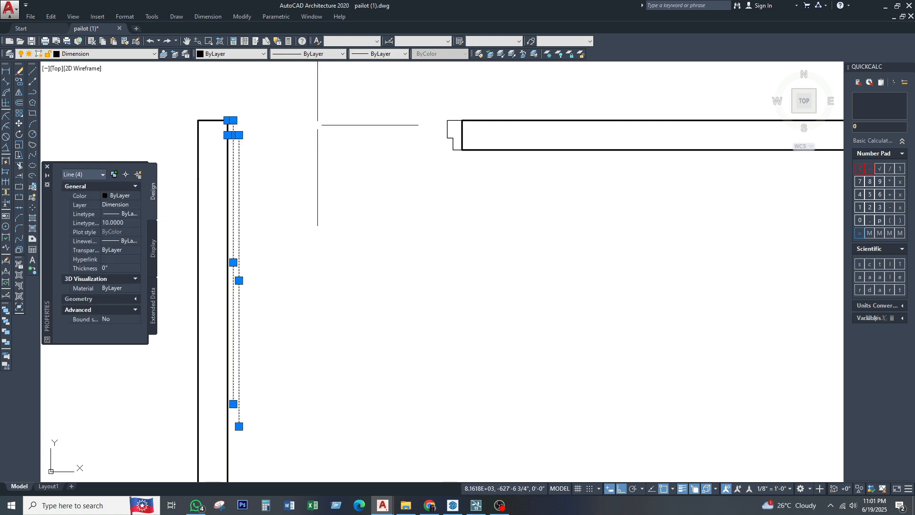
key("Escape")
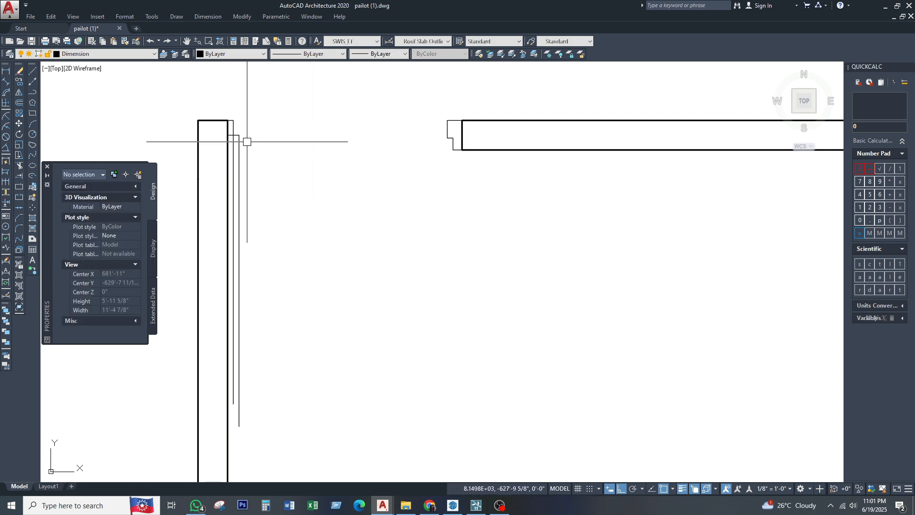
left_click(238, 154)
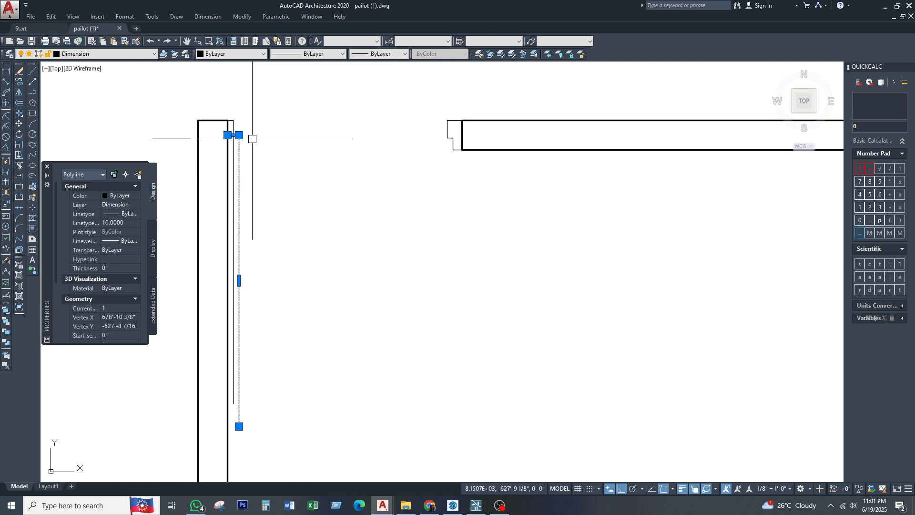
key("Escape")
Draw a door swing circle centred on the top corner of the 2" offset polyline, reaching the inner step corner of the right jamb.
middle_click_drag(273, 142, 272, 143)
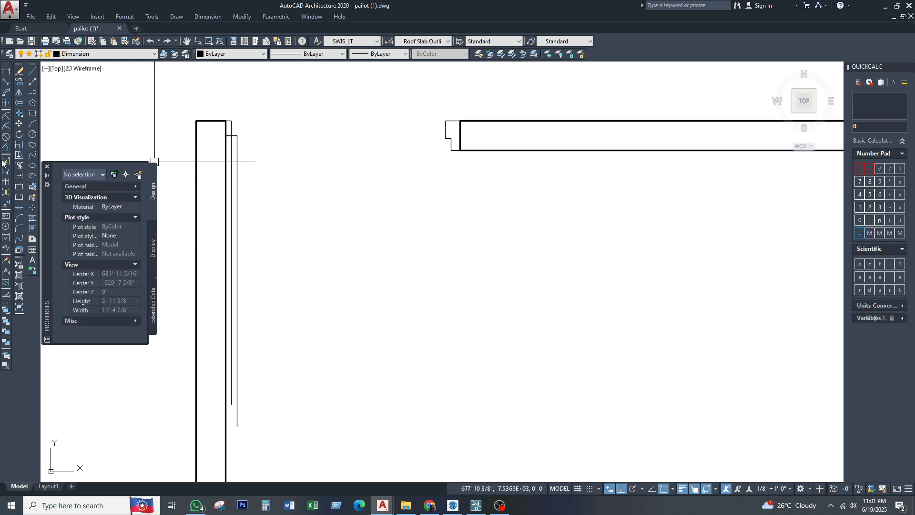
left_click(32, 136)
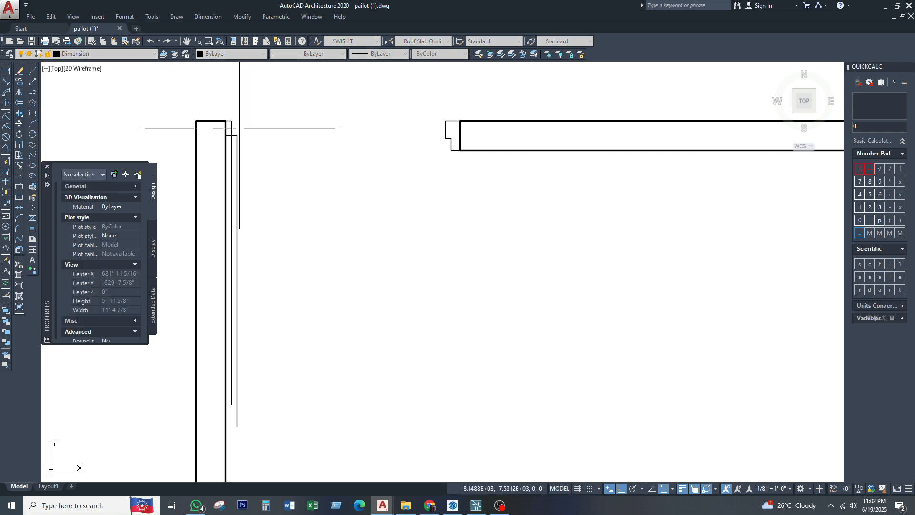
scroll(231, 138, "up", 4)
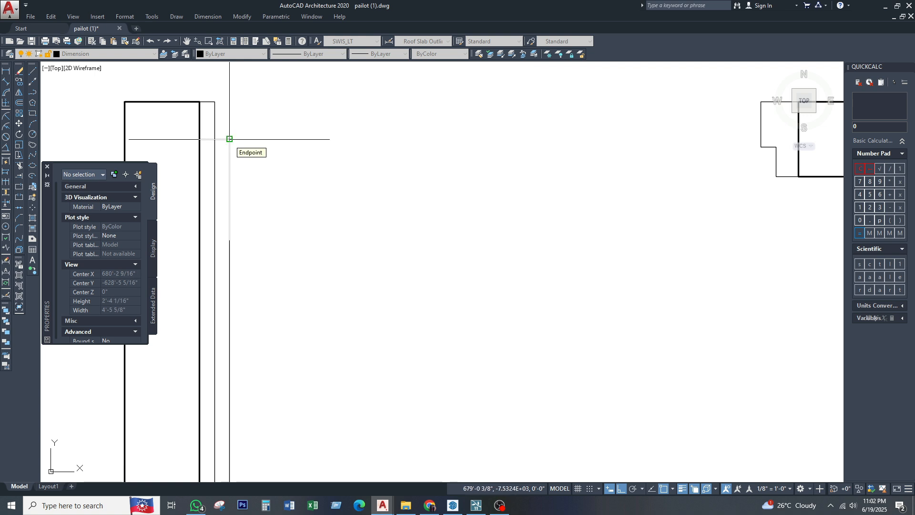
left_click(229, 139)
scroll(307, 169, "down", 2)
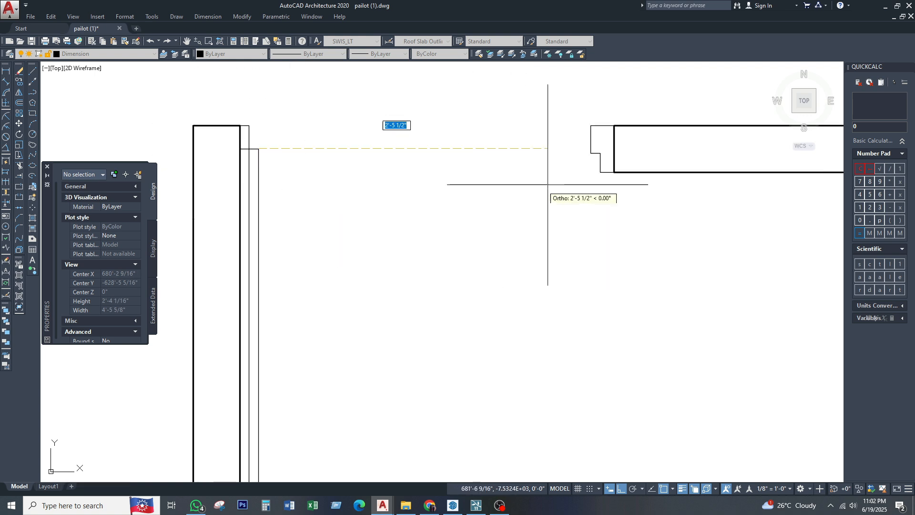
scroll(601, 160, "up", 2)
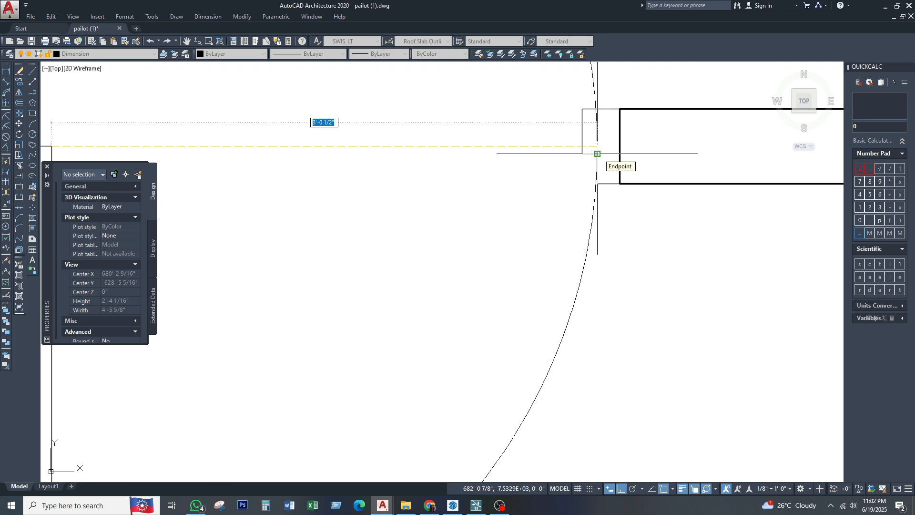
left_click(598, 154)
scroll(544, 184, "down", 5)
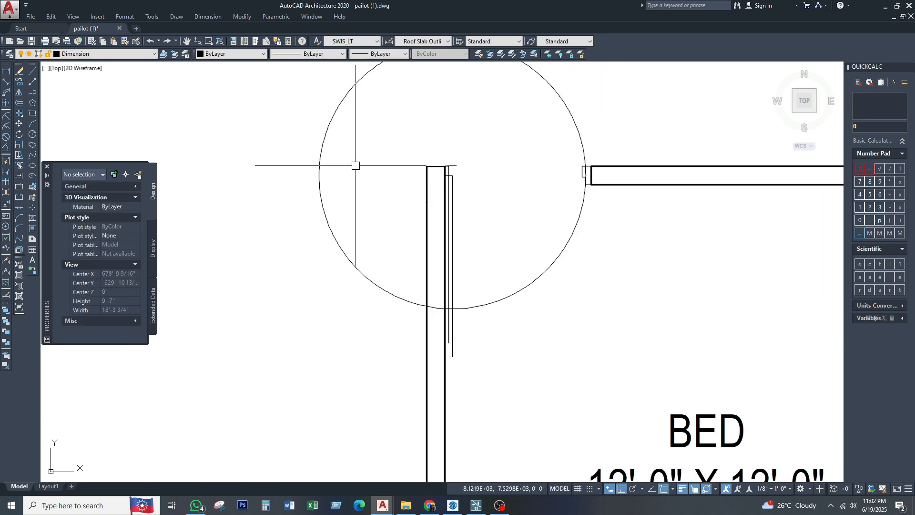
Trim the two door leaf lines below the swing circle and the circle segment between the left wall and the leaf.
scroll(448, 229, "up", 2)
mouse_move(453, 288)
middle_mouse_down()
mouse_move(585, 205)
mouse_move(487, 248)
middle_mouse_up()
scroll(532, 189, "up", 2)
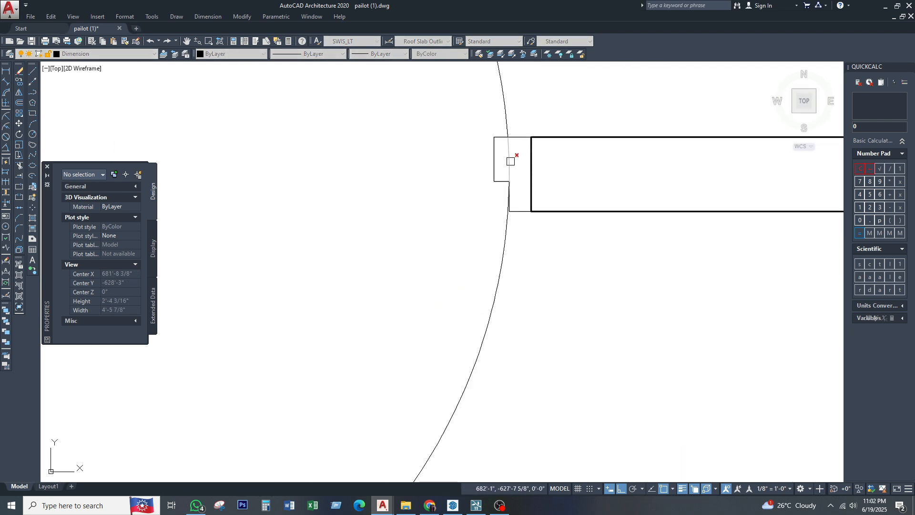
scroll(510, 161, "down", 4)
scroll(494, 214, "up", 4)
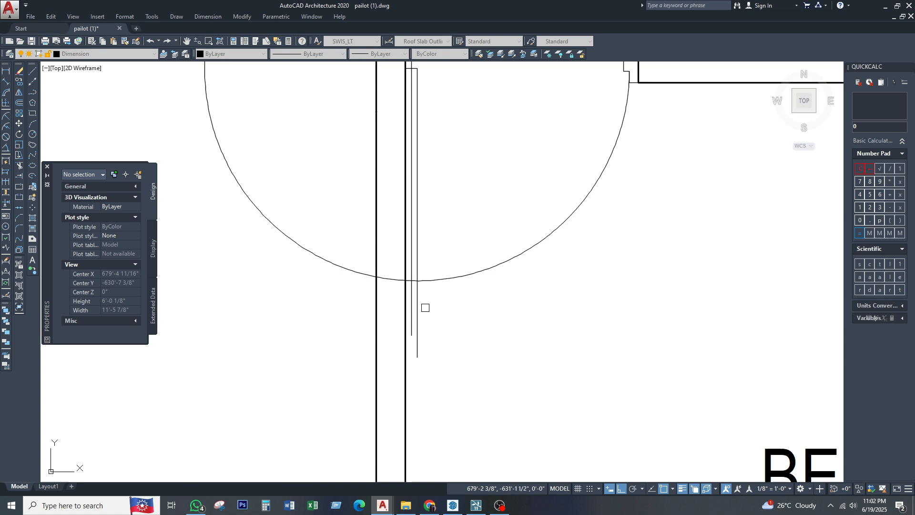
left_click(457, 270)
left_click(419, 288)
scroll(418, 259, "up", 2)
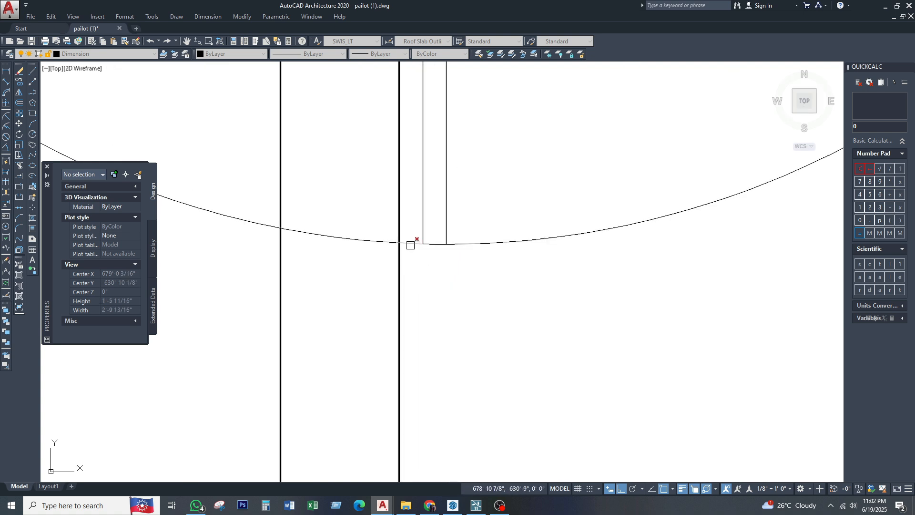
scroll(456, 233, "down", 8)
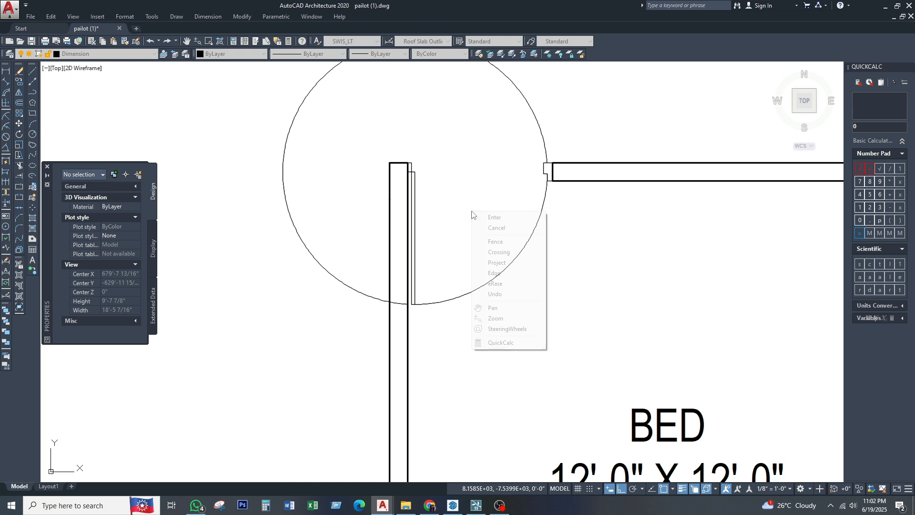
Delete the outer part of the swing circle, keeping the quarter arc between the door leaf and the right jamb.
left_click(338, 137)
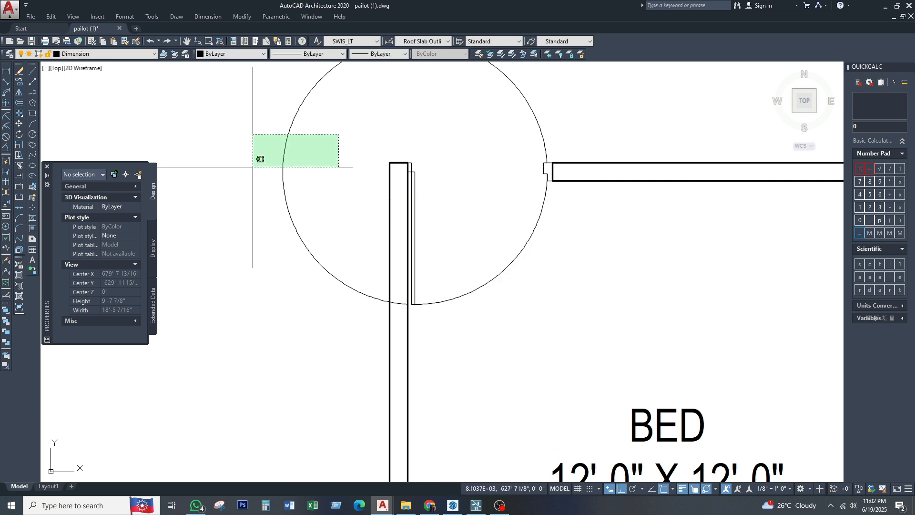
left_click(267, 171)
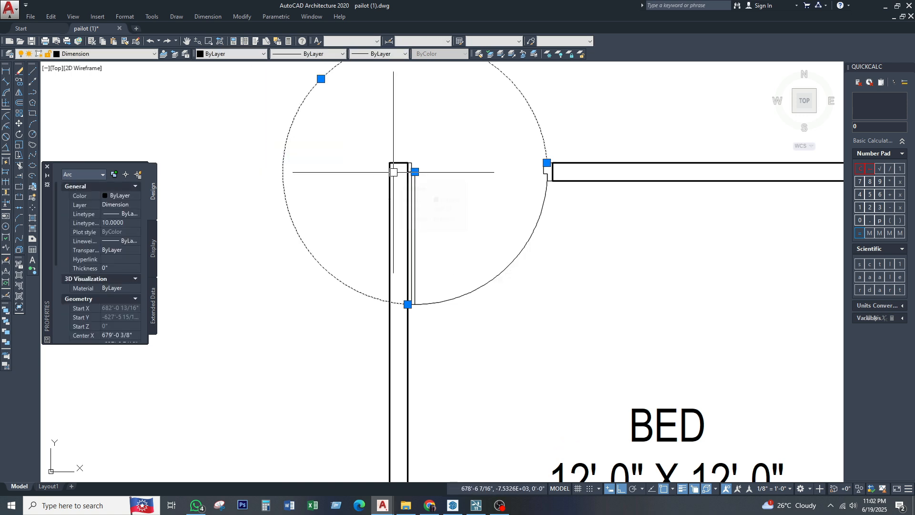
key("Delete")
Move the door leaf, jamb polylines and swing arc to the A-DOOR layer.
scroll(491, 181, "up", 3)
middle_click_drag(501, 138, 494, 153)
left_click(522, 117)
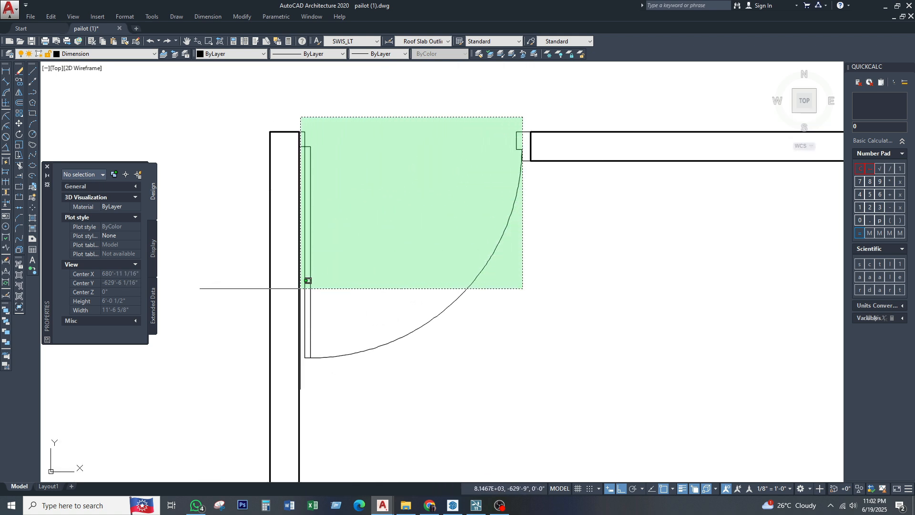
left_click(302, 291)
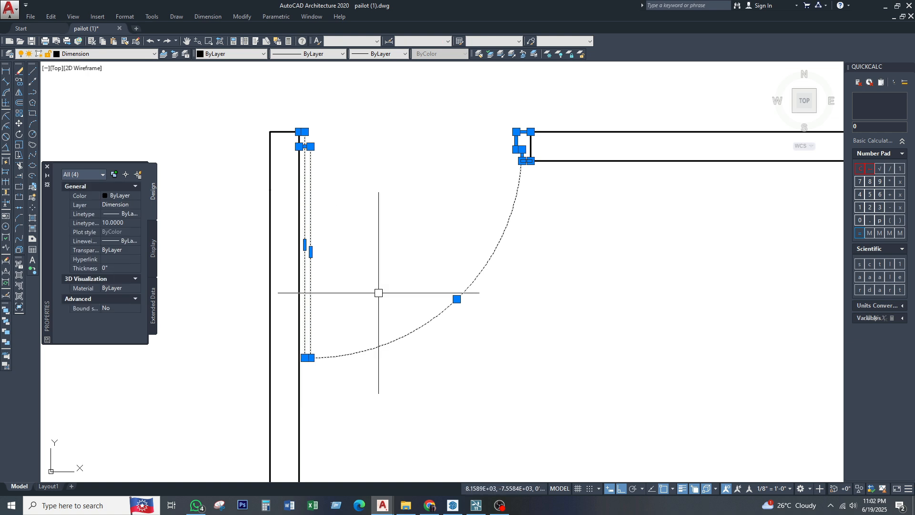
left_click(105, 54)
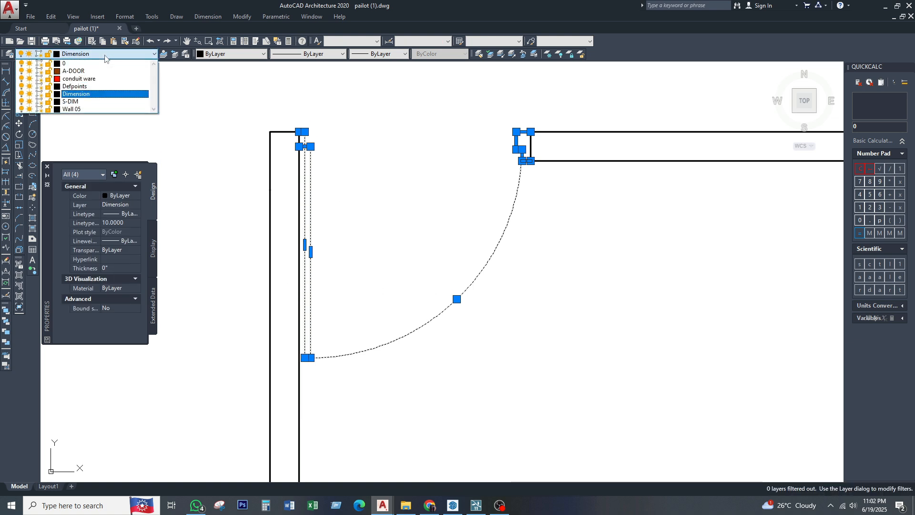
left_click(74, 72)
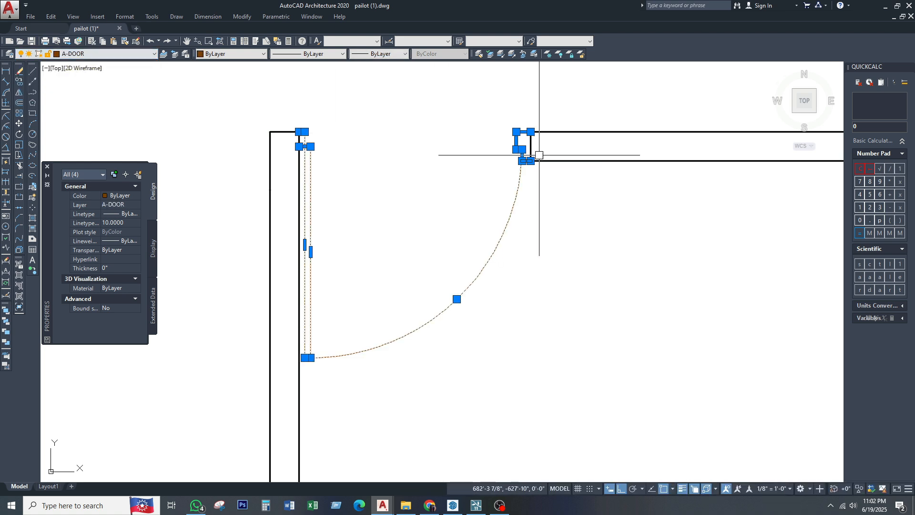
key("Escape")
Draw a horizontal line along the outer wall face from the right jamb's upper corner to the left jamb.
scroll(496, 146, "up", 2)
scroll(515, 179, "down", 2)
scroll(496, 148, "up", 2)
scroll(493, 175, "down", 2)
mouse_move(477, 175)
middle_mouse_down()
mouse_move(476, 164)
mouse_move(420, 192)
middle_mouse_up()
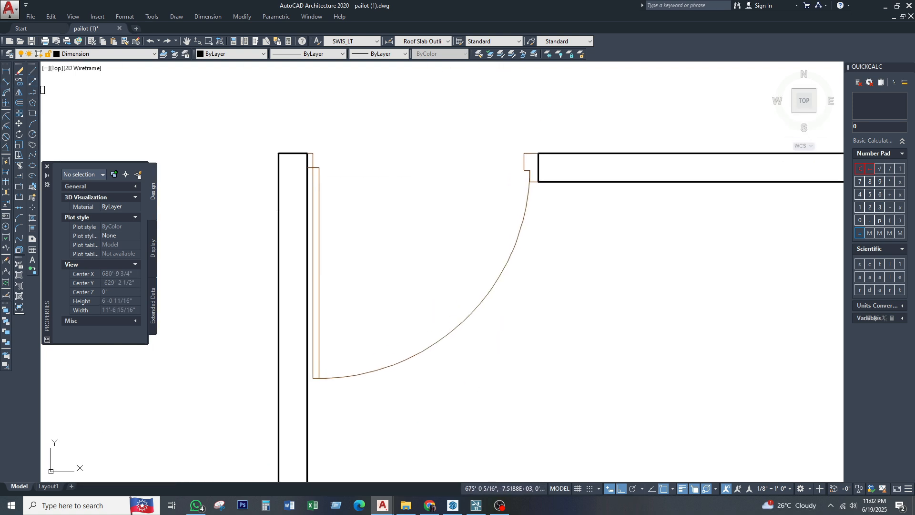
left_click(32, 81)
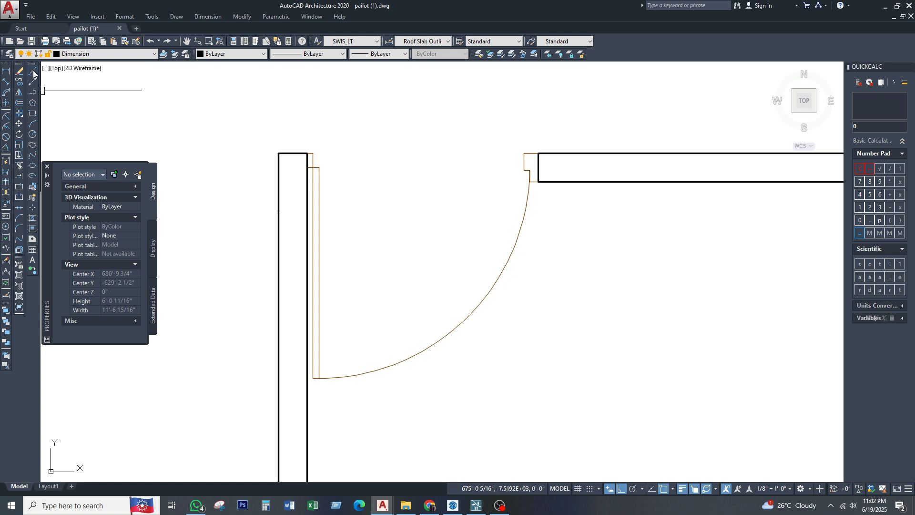
scroll(527, 152, "up", 2)
left_click(522, 155)
middle_click_drag(387, 179, 542, 194)
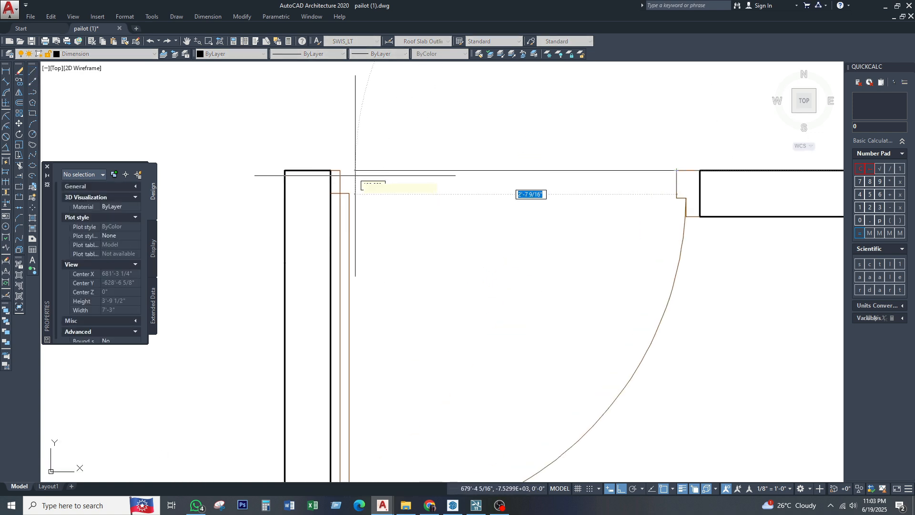
key("Escape")
Try to draw a horizontal line along the inner wall face from the right jamb's lower corner to the left wall.
scroll(342, 158, "down", 2)
scroll(558, 193, "up", 2)
scroll(562, 192, "up", 2)
left_click(547, 183)
scroll(327, 224, "down", 2)
middle_click_drag(328, 225, 596, 211)
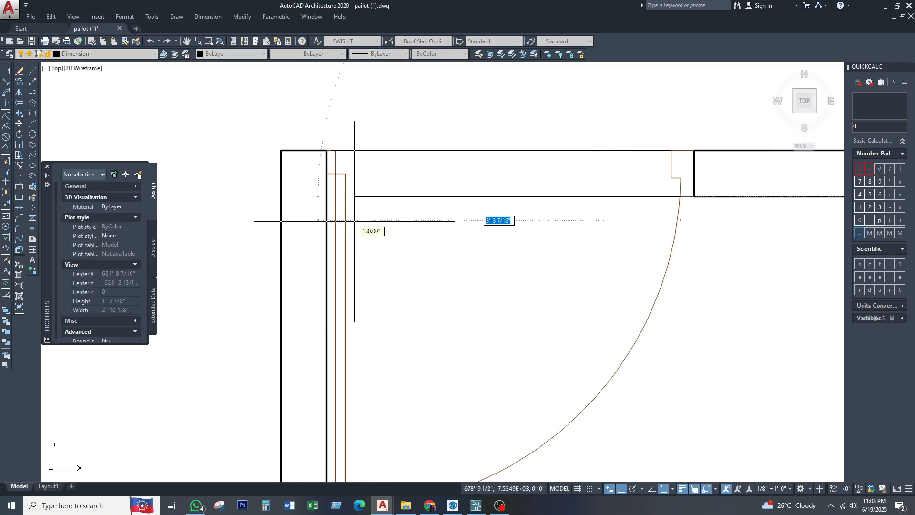
left_click(325, 197)
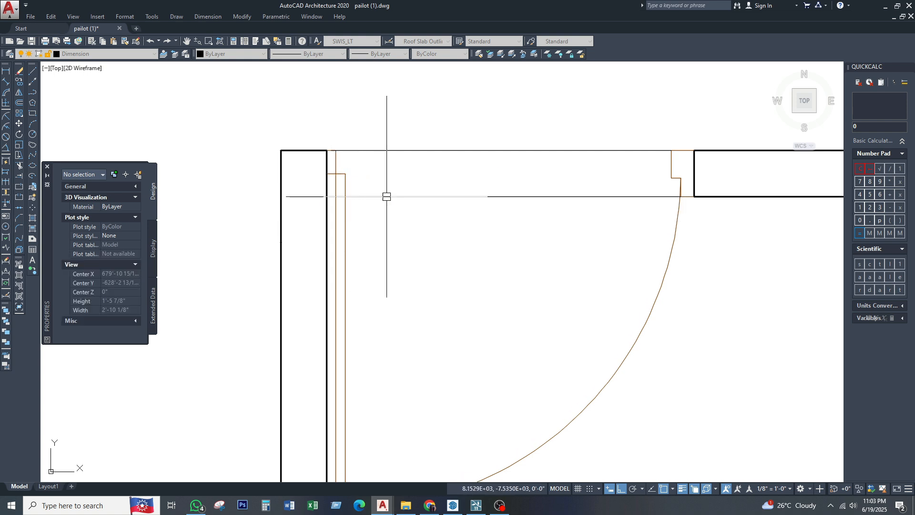
key("Escape")
scroll(330, 196, "up", 4)
left_click(350, 192)
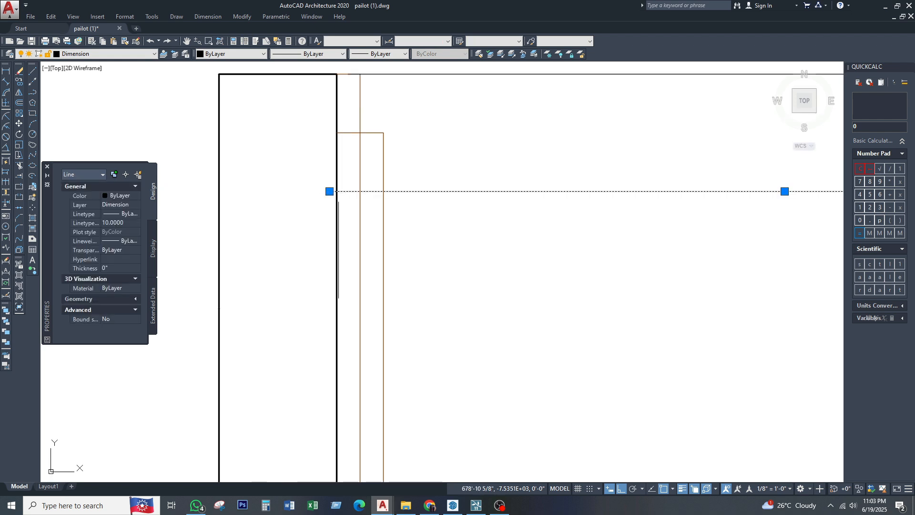
key("Escape")
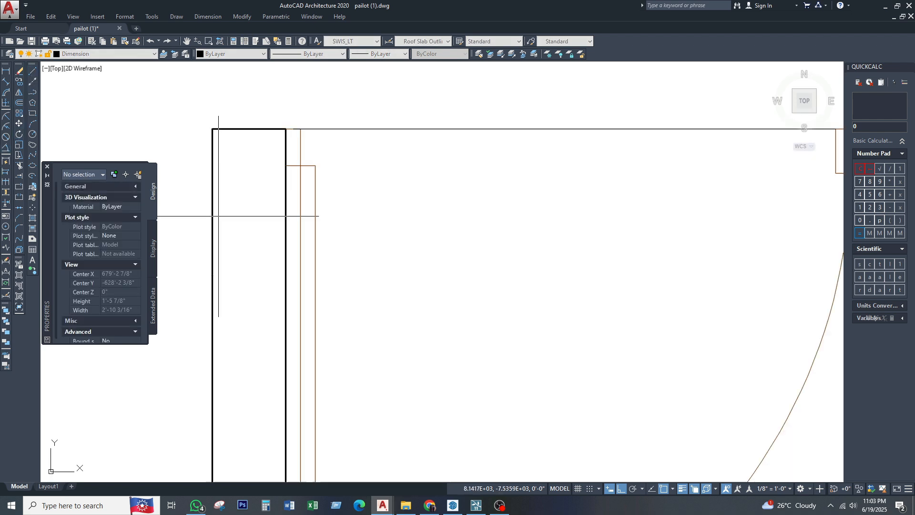
Draw a horizontal line from the right jamb's lower corner across the opening, ending inside the left wall.
scroll(525, 214, "down", 5)
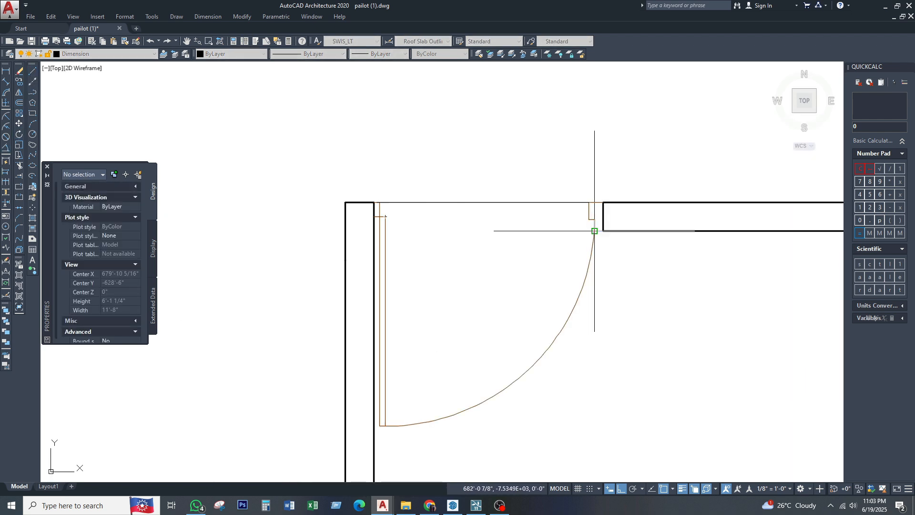
scroll(591, 232, "up", 3)
scroll(360, 262, "down", 2)
middle_click_drag(362, 260, 541, 240)
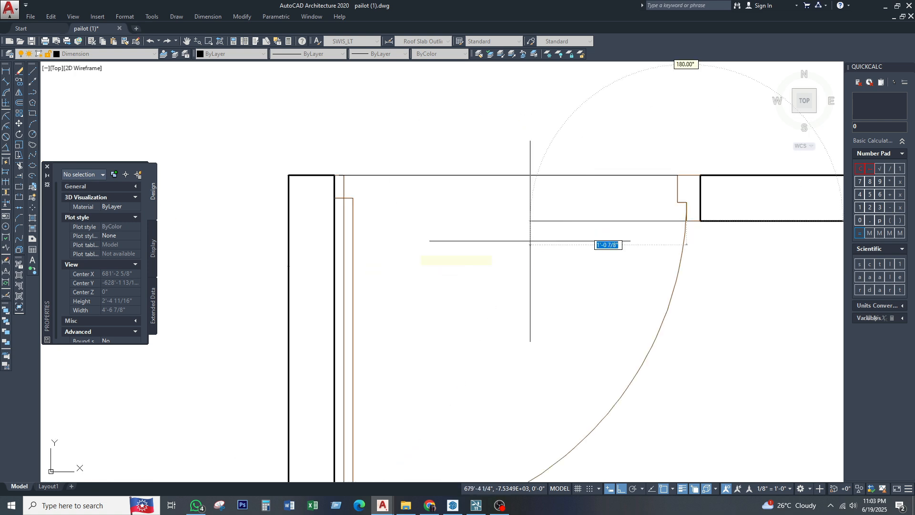
left_click(324, 232)
key("Escape")
Trim the end of the lower opening line that extends into the left wall.
type("tr")
key("space")
key("space")
scroll(336, 219, "up", 2)
scroll(445, 248, "down", 3)
middle_click_drag(446, 248, 343, 238)
key("Escape")
Move the two horizontal lines across the door opening to the A-DOOR layer.
left_click(473, 251)
left_click(420, 167)
left_click(109, 53)
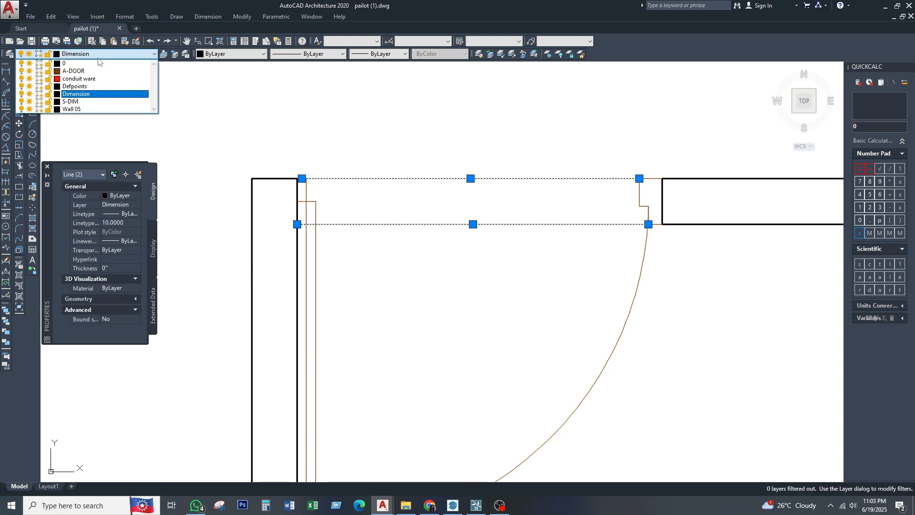
left_click(90, 77)
key("Escape")
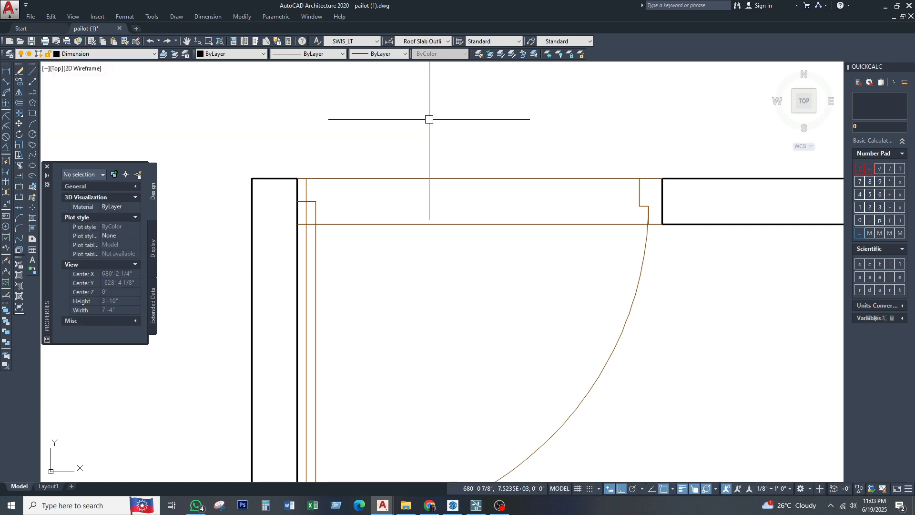
Try to change the linetype of the two horizontal opening lines to Hidden.
left_click(451, 130)
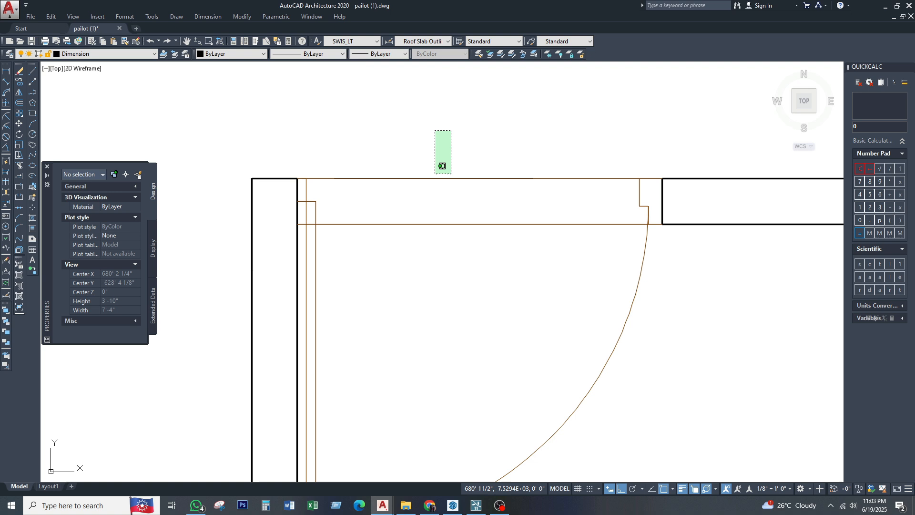
left_click(398, 234)
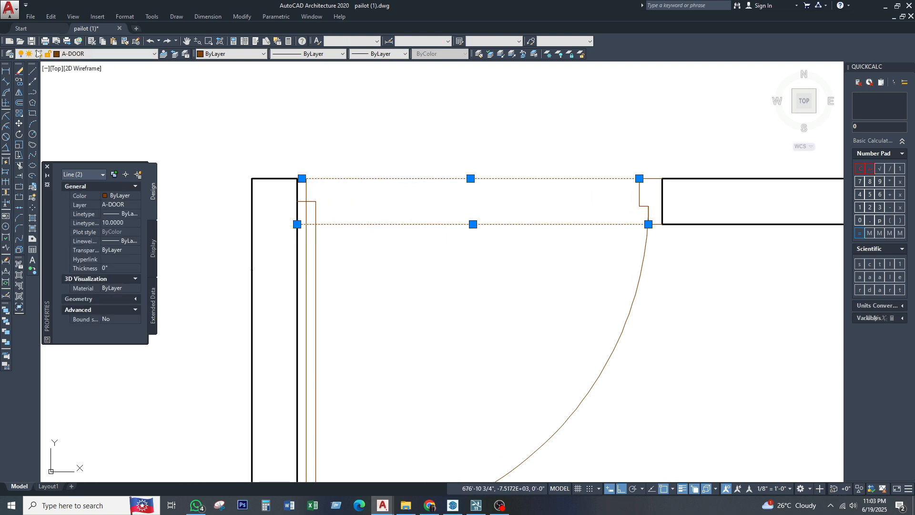
right_click(410, 180)
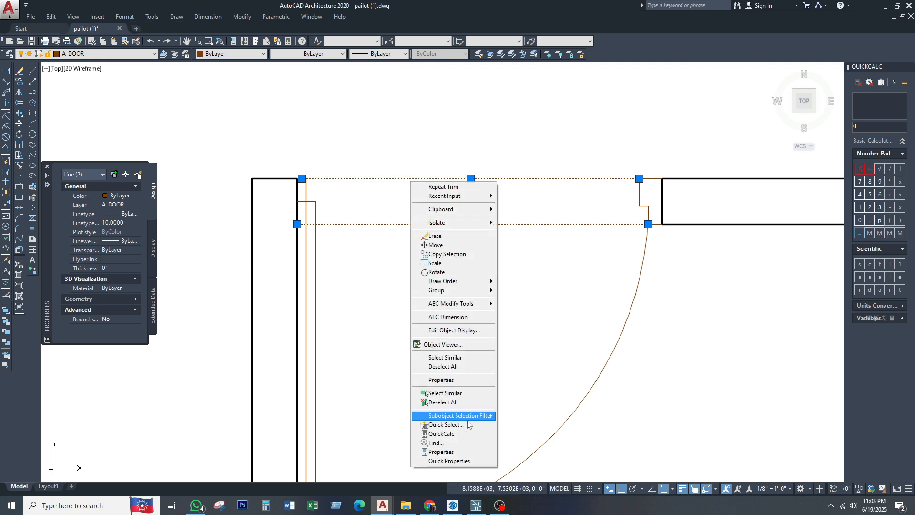
left_click(445, 451)
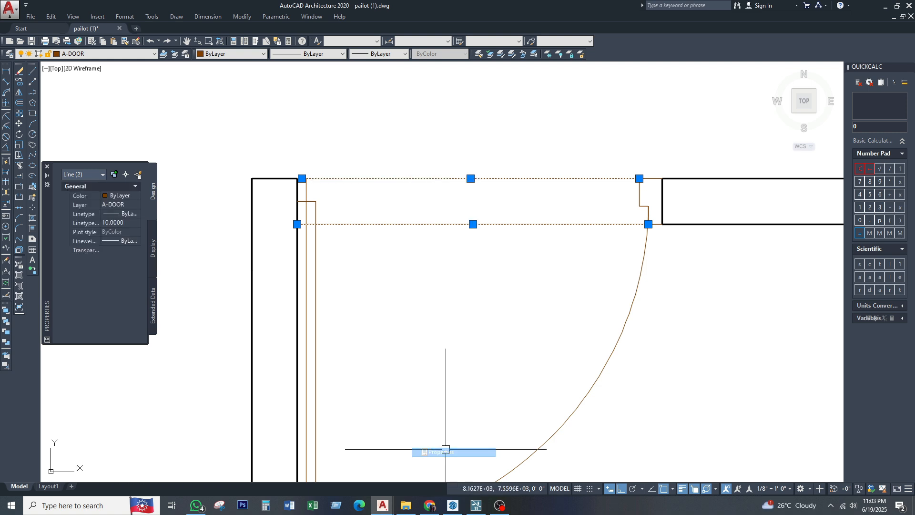
left_click(124, 214)
left_click(124, 213)
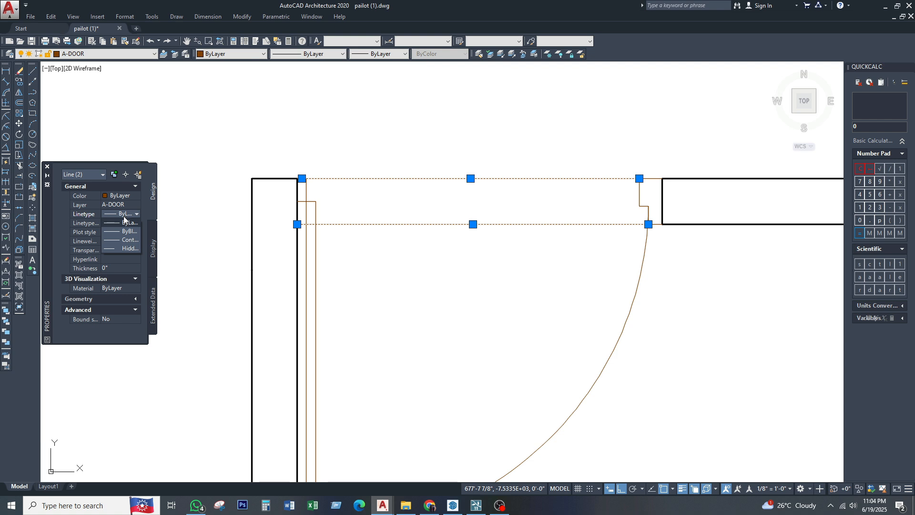
left_click(123, 248)
key("Escape")
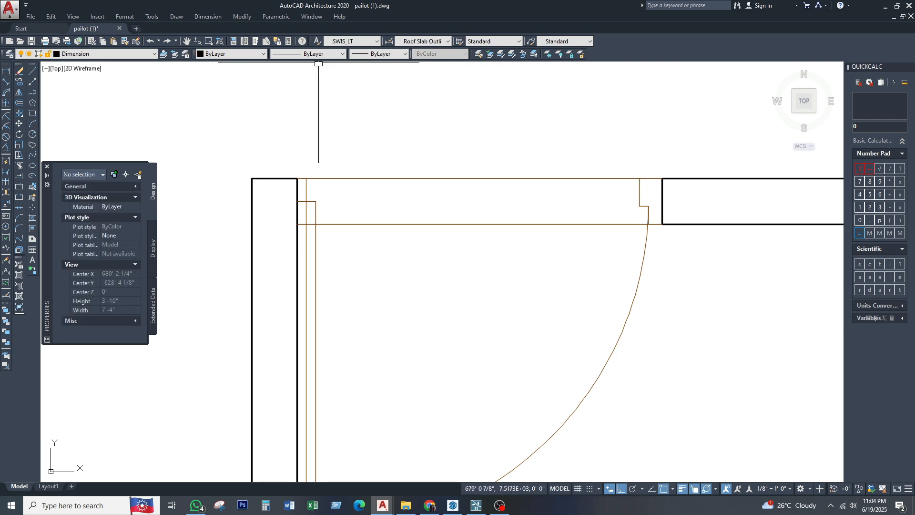
Set the current linetype for new objects to Hidden.
left_click(315, 53)
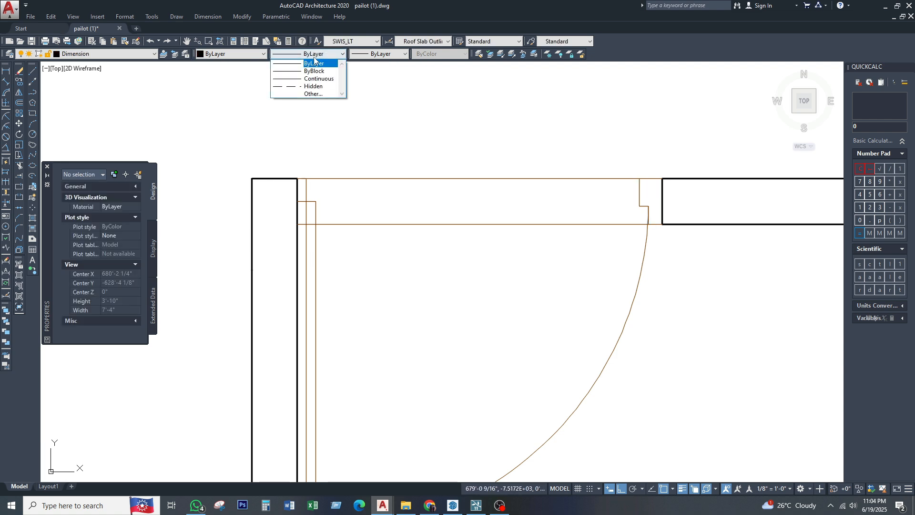
left_click(309, 87)
Set the linetype scale of the two horizontal opening lines to 1.
left_click(514, 138)
left_click(402, 313)
right_click(421, 217)
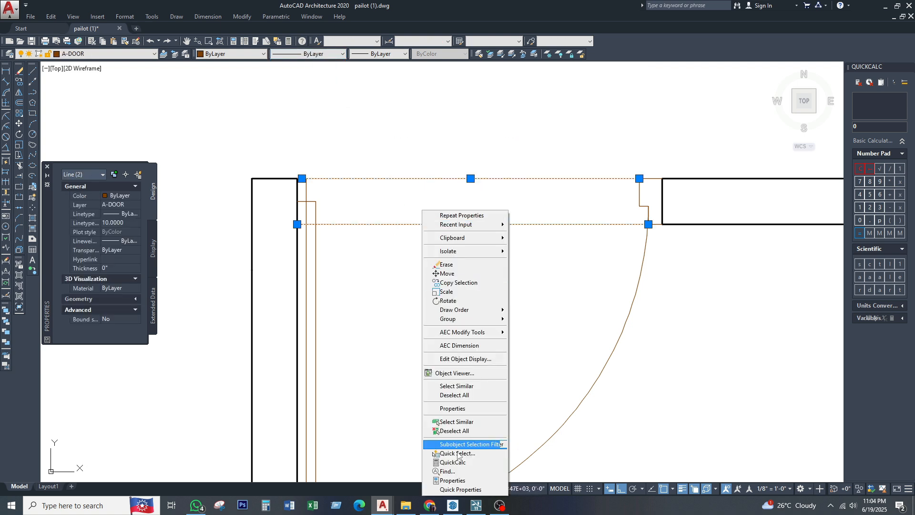
left_click(455, 482)
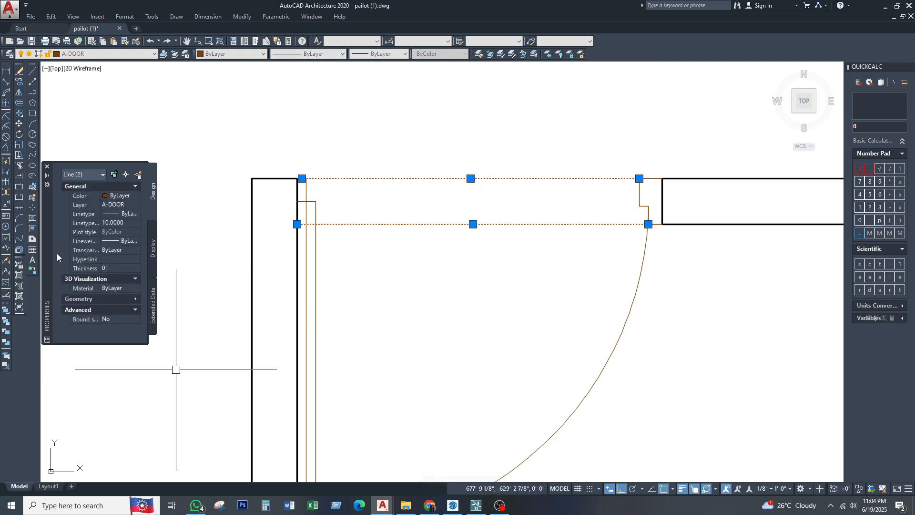
left_click(113, 223)
type("1")
key("Return")
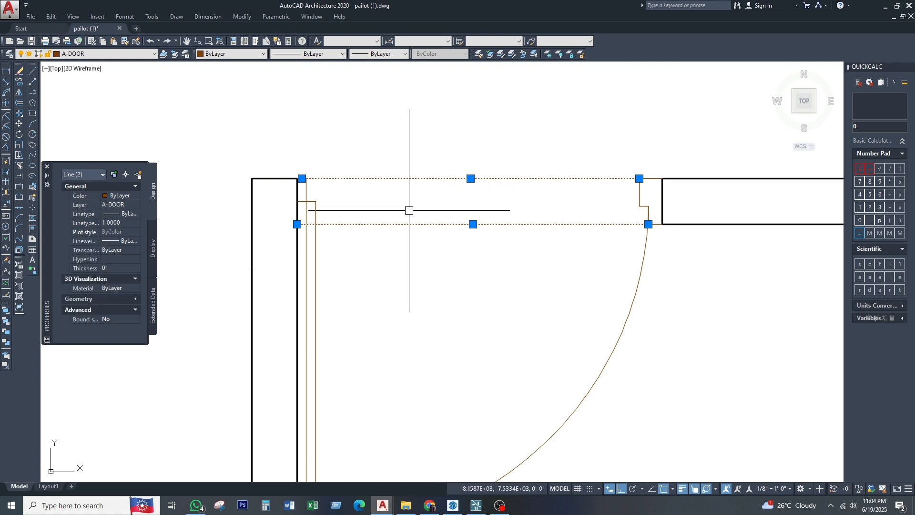
key("Escape")
Set the linetype scale of both lines across the door opening to 0.5.
left_click(480, 273)
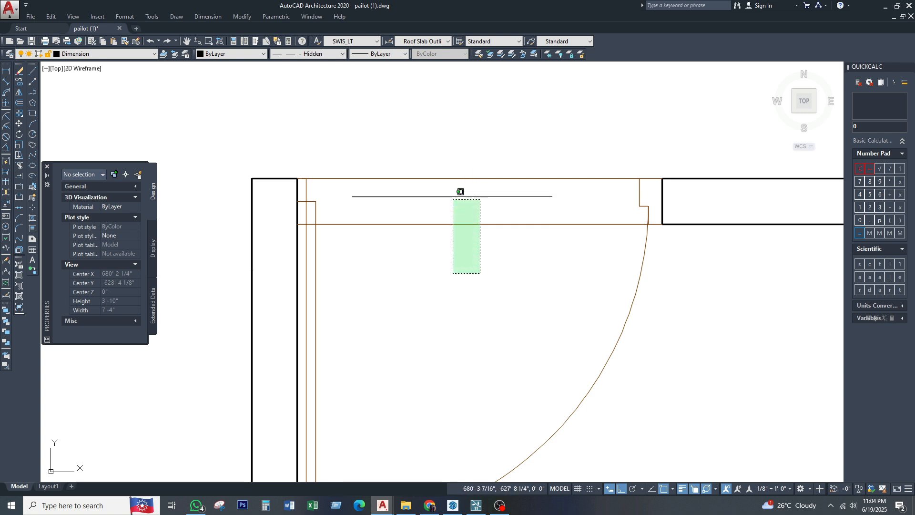
left_click(456, 211)
left_click(120, 220)
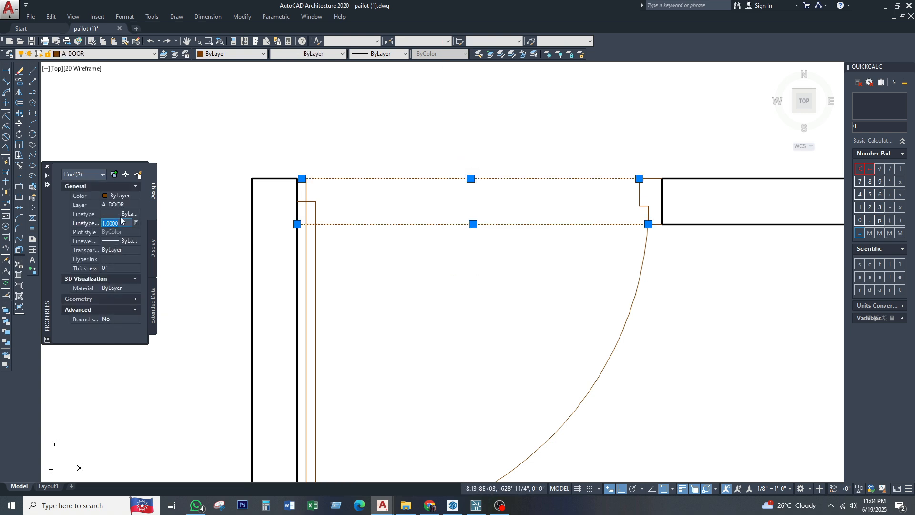
left_click(119, 223)
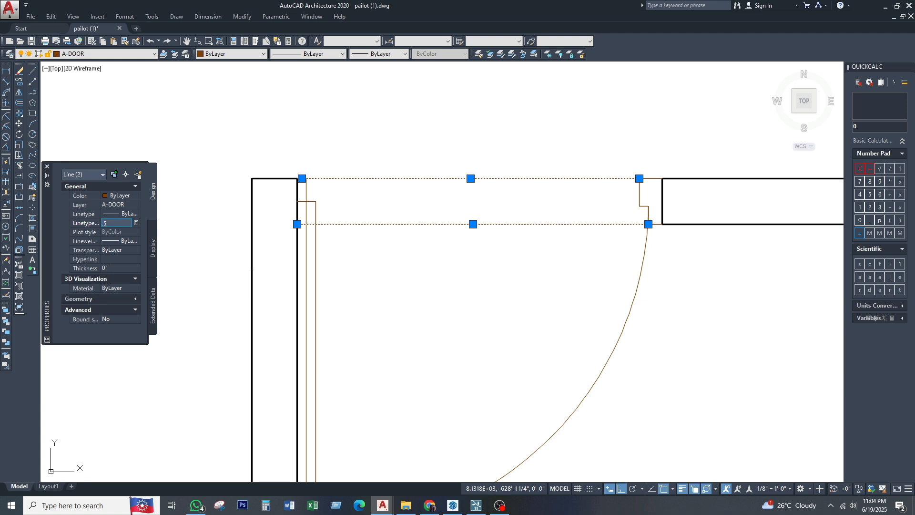
key("Return")
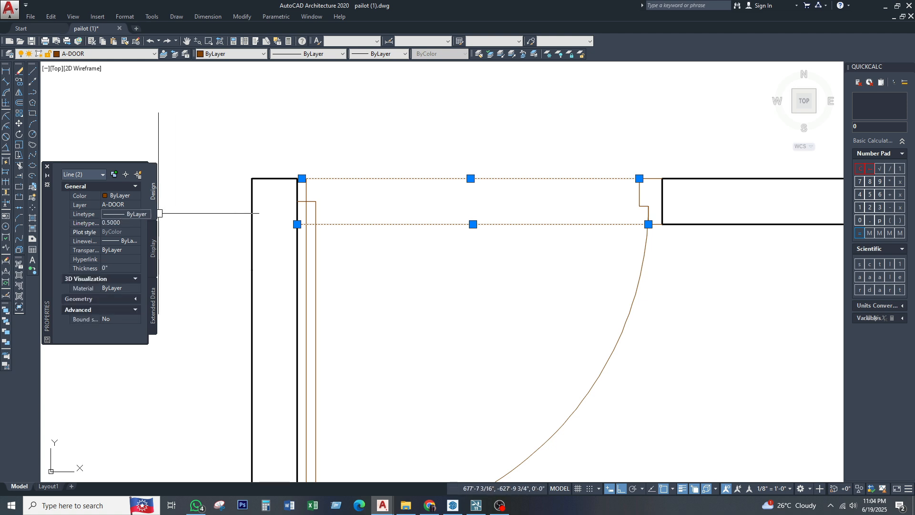
Try to assign the Hidden linetype to both selected lines across the door opening.
left_click(123, 214)
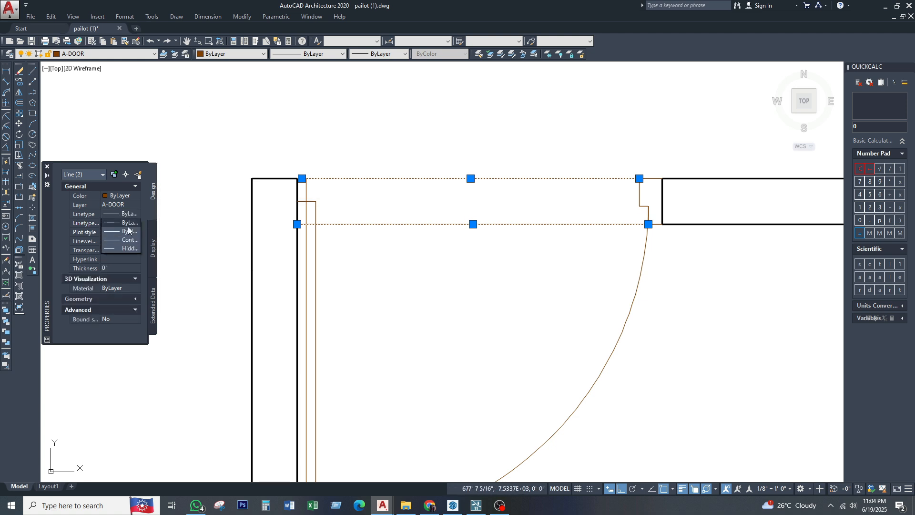
left_click(128, 249)
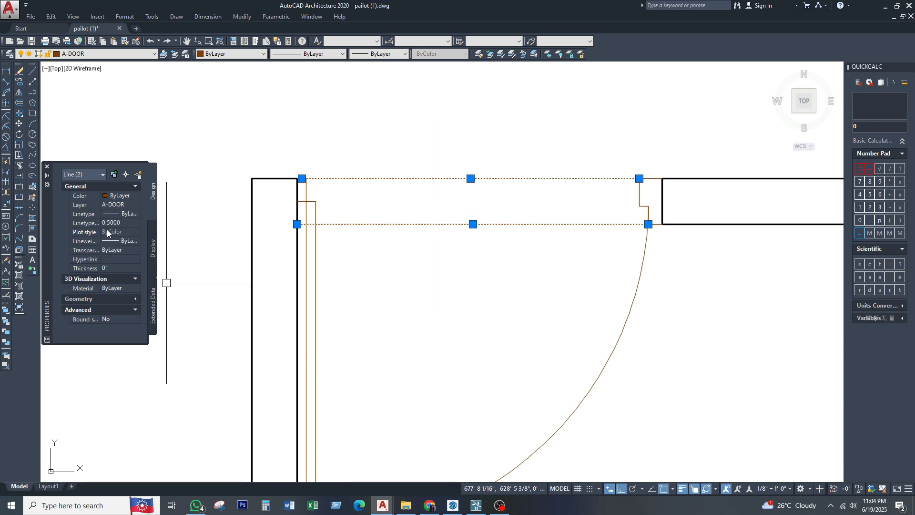
key("Escape")
left_click(453, 250)
left_click(420, 162)
key("Escape")
Set the linetype of the upper line across the door opening to Hidden.
left_click(388, 178)
left_click(122, 223)
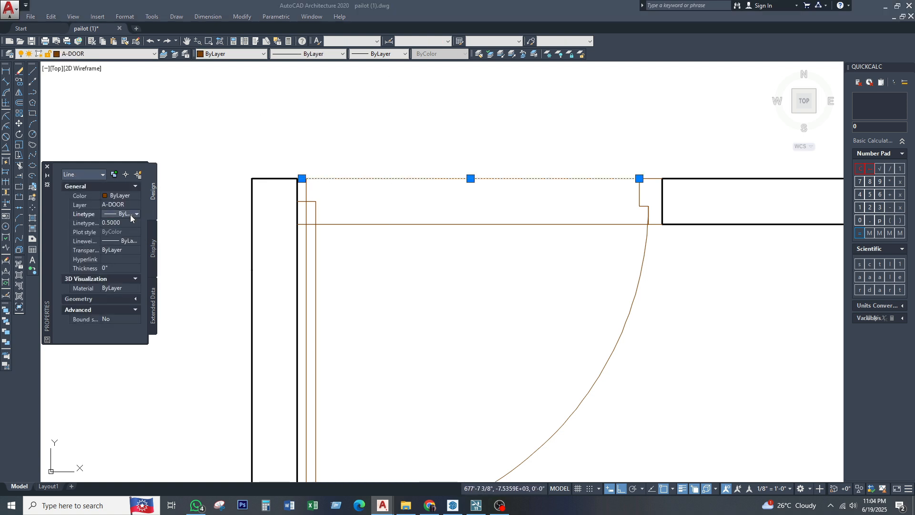
left_click(130, 216)
left_click(126, 250)
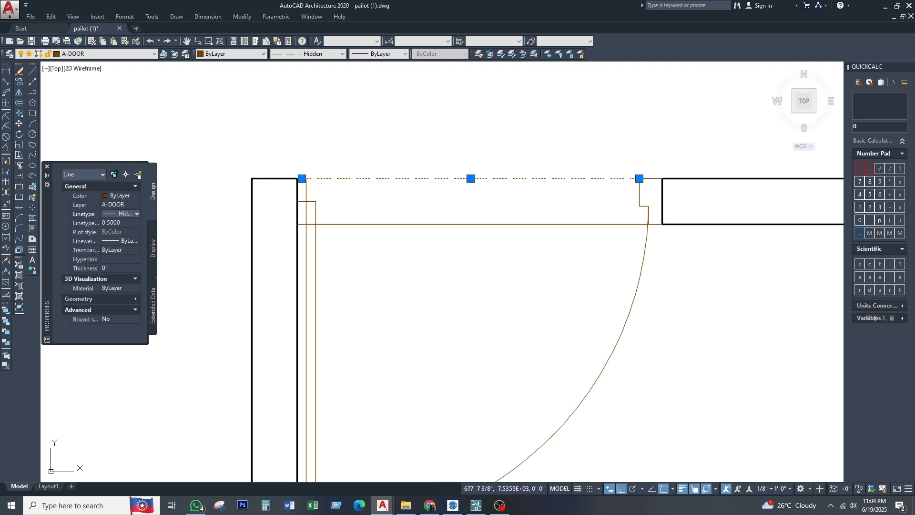
key("Escape")
Match the properties of the upper opening line onto the lower line across the door opening.
left_click(391, 177)
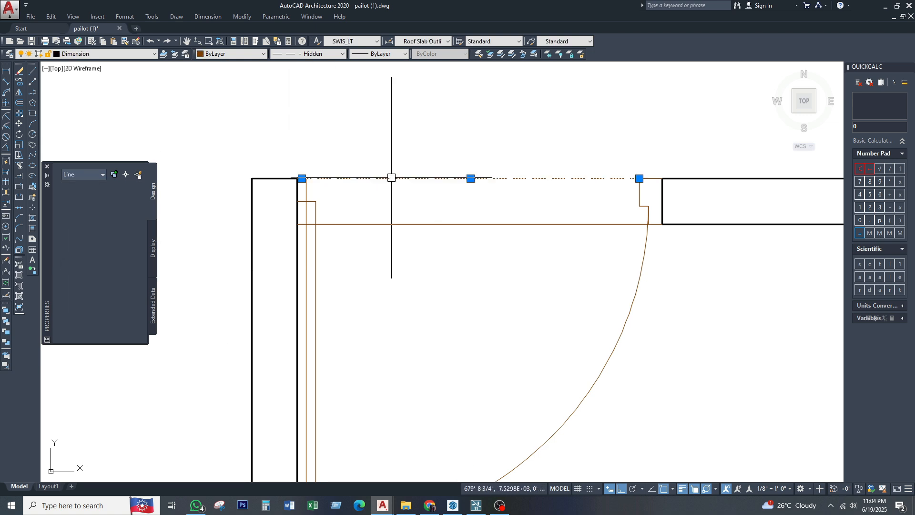
left_click(124, 41)
left_click(434, 222)
key("Escape")
Set the linetype scale of the lower line across the door opening to 0.25.
scroll(467, 182, "down", 8)
scroll(480, 188, "up", 6)
scroll(457, 178, "down", 4)
scroll(457, 179, "up", 2)
left_click(438, 182)
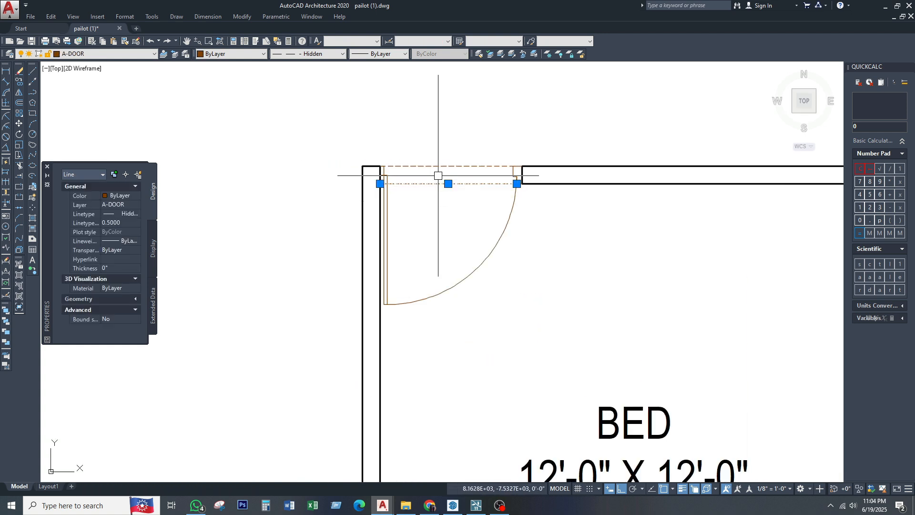
left_click(116, 223)
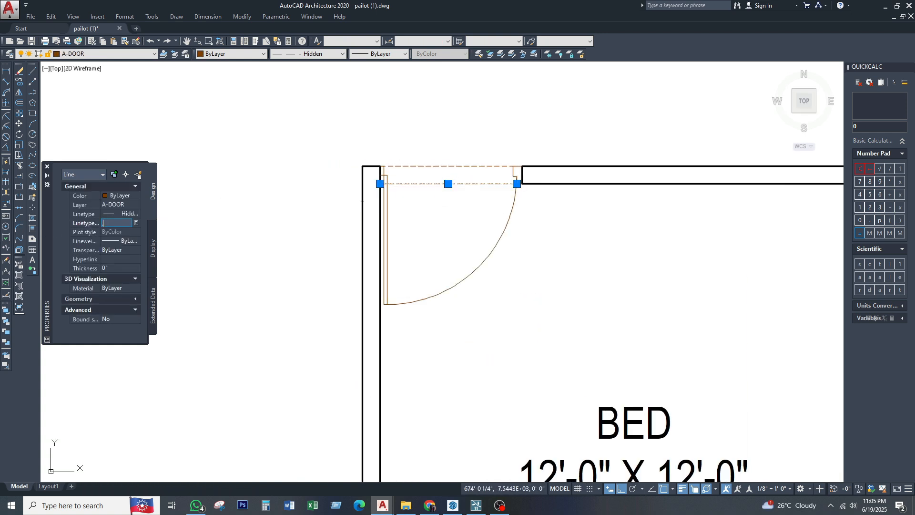
type(".25")
key("Return")
scroll(447, 178, "up", 6)
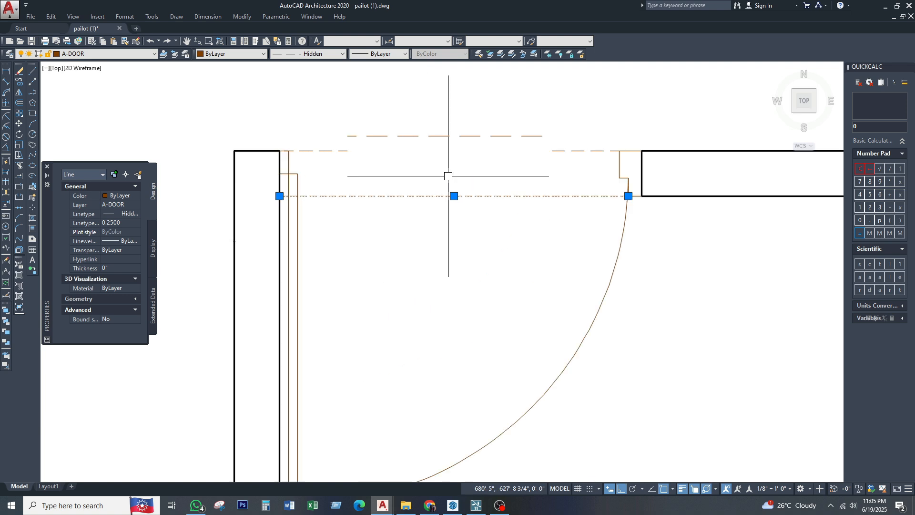
key("Escape")
Match the properties of the lower opening line onto the upper line so both share the same dash scale.
left_click(419, 210)
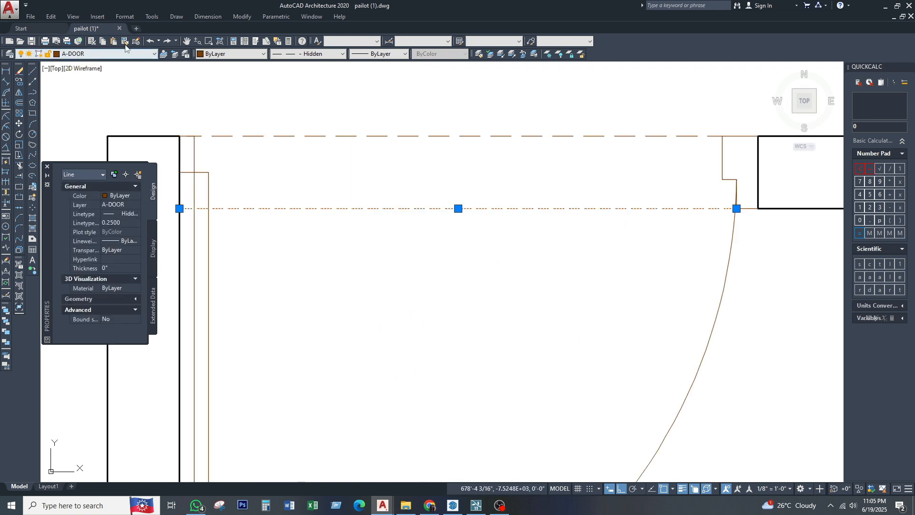
key("Escape")
scroll(457, 182, "down", 4)
right_click(478, 195)
key("Escape")
scroll(446, 198, "down", 5)
scroll(442, 198, "up", 5)
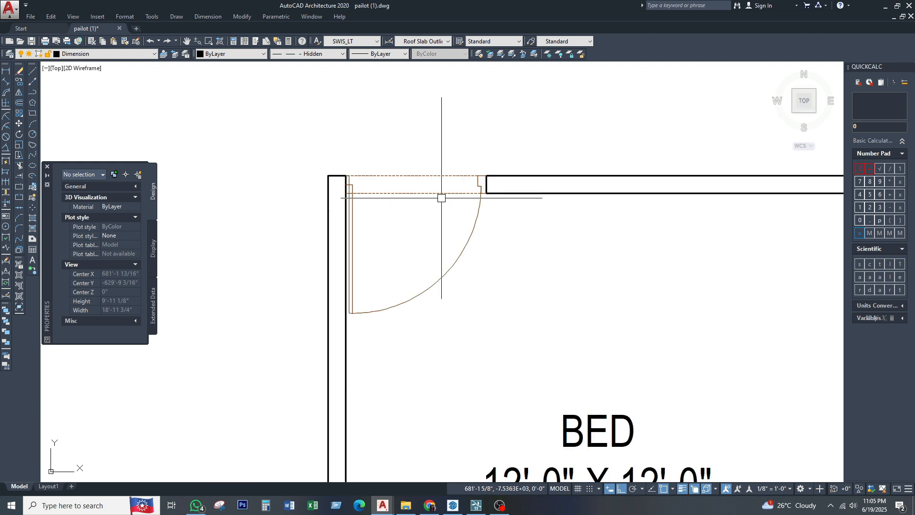
Convert the door's jambs, leaf, swing arc and opening lines into a block named dfgdfsgsdgdsfg.
scroll(469, 184, "up", 2)
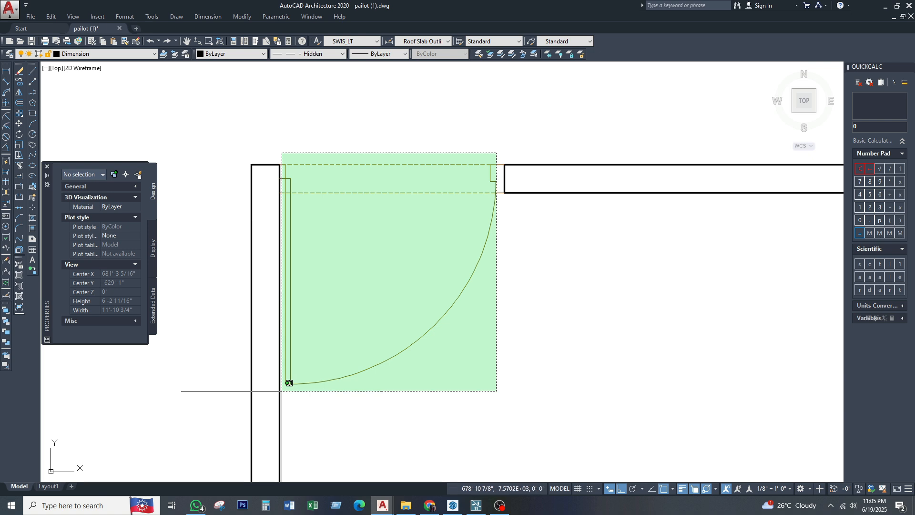
left_click(290, 382)
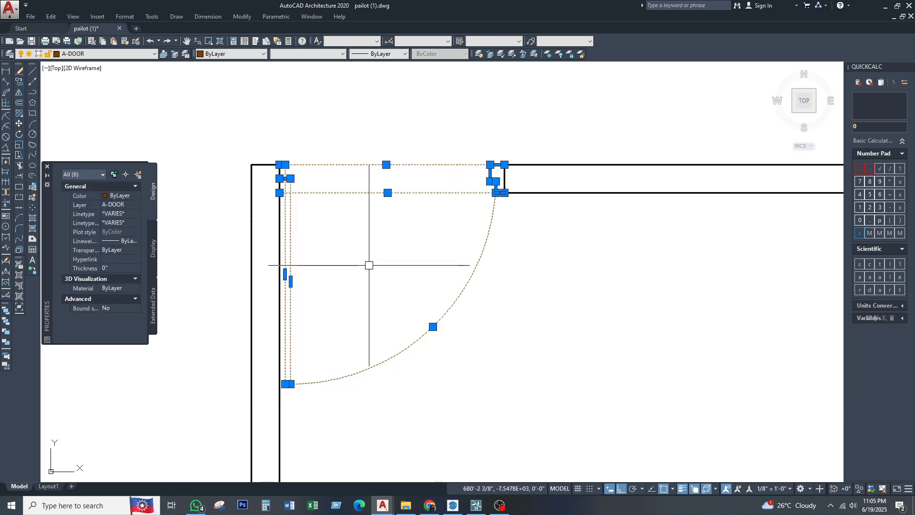
type("b")
key("Return")
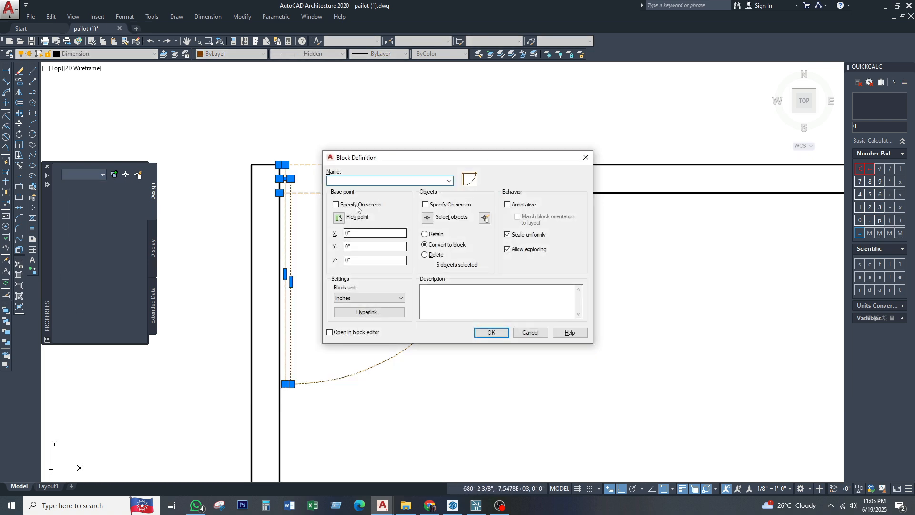
type("dfgdfsgsdgdsfg")
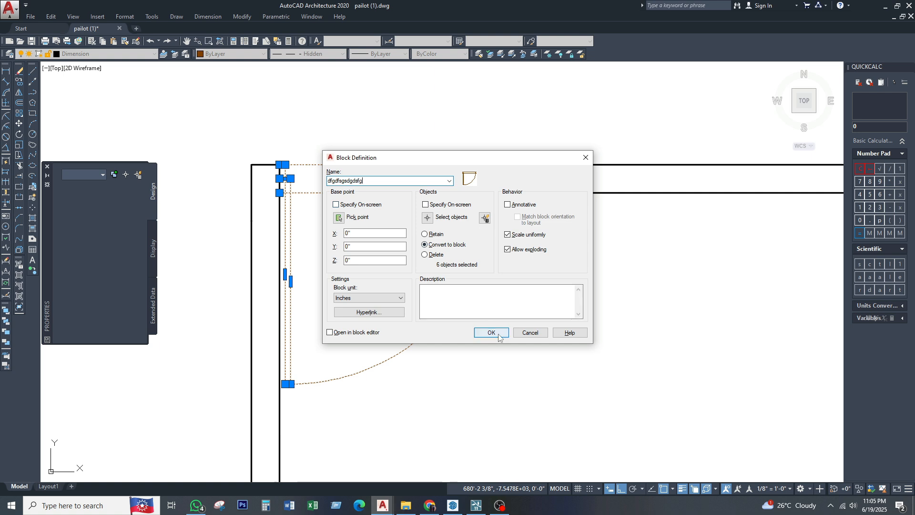
left_click(492, 333)
left_click(397, 220)
left_click(377, 192)
key("Escape")
Mirror the door block about a vertical axis to place a copy outside the room's right-hand wall, keeping the original.
scroll(373, 200, "down", 4)
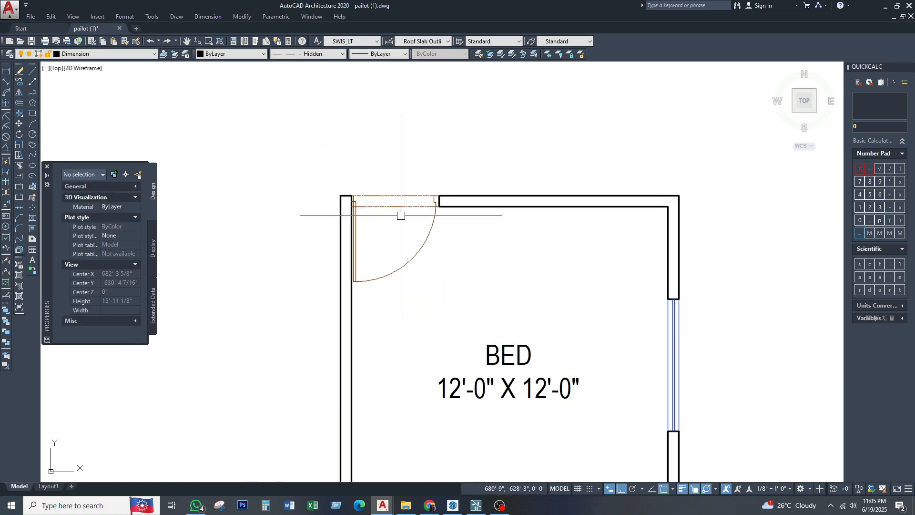
scroll(374, 204, "up", 4)
left_click(357, 151)
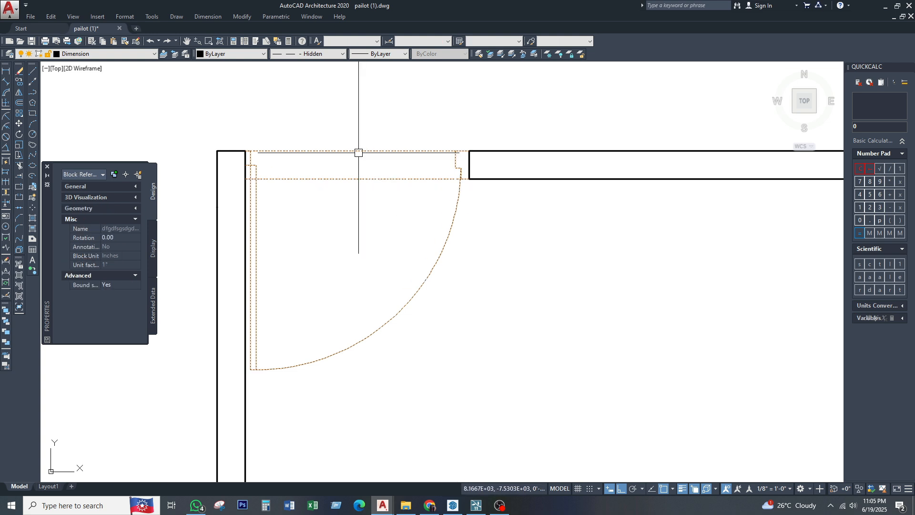
scroll(361, 157, "down", 4)
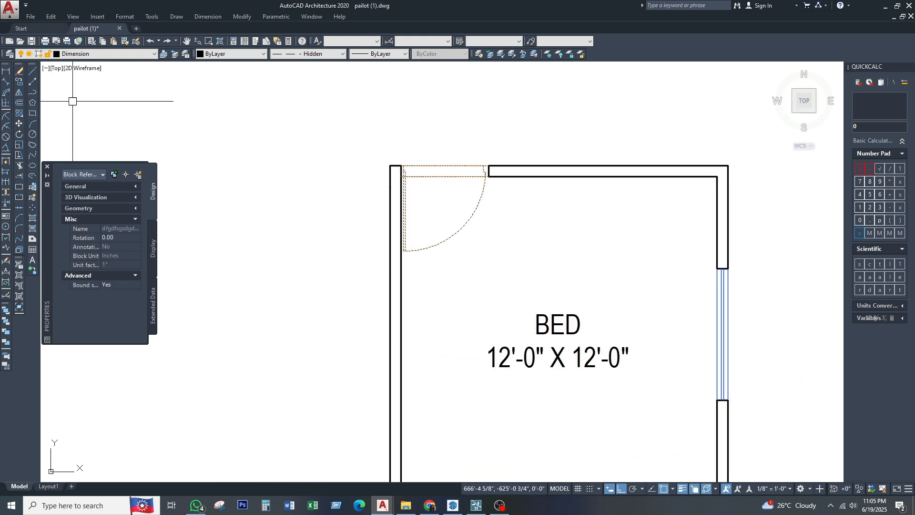
middle_click_drag(530, 184, 337, 185)
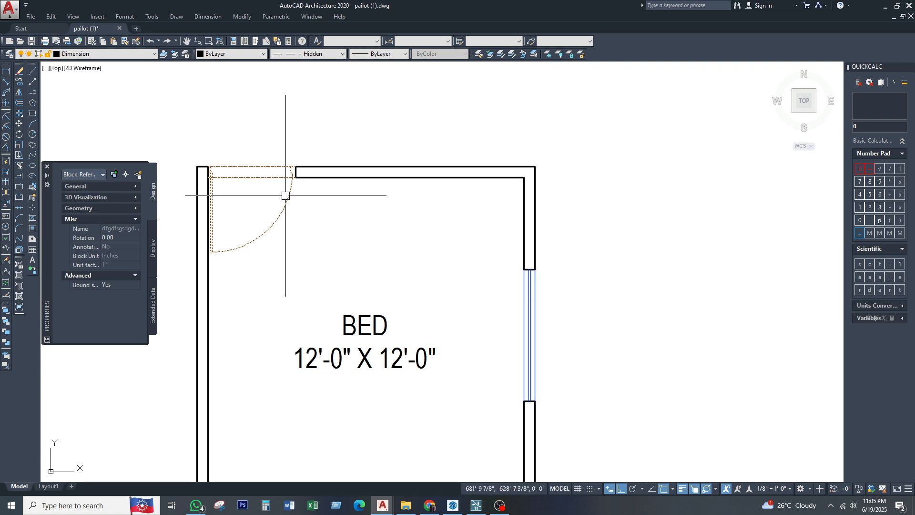
left_click(17, 95)
left_click(463, 153)
right_click(500, 141)
left_click(518, 146)
Move the mirrored door block next to the outer face of the room's right-hand wall, level with the upper wall.
middle_click_drag(649, 204, 579, 214)
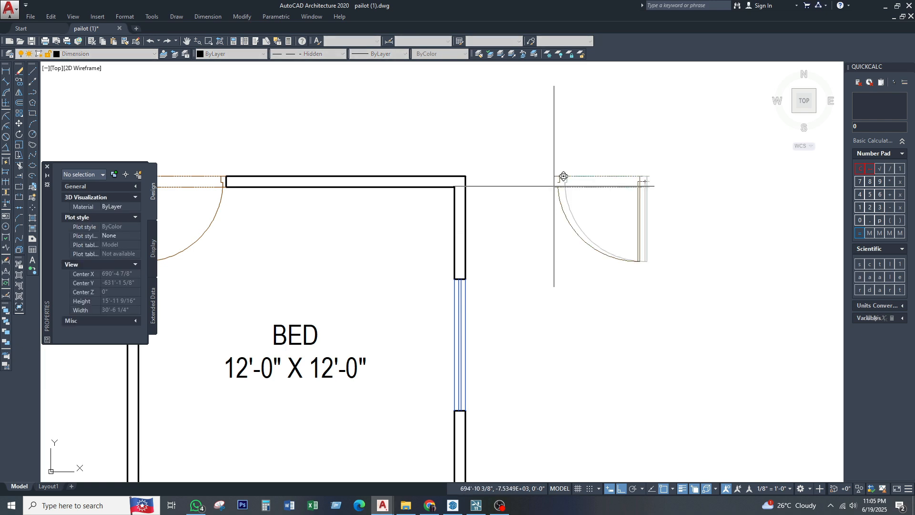
left_click(465, 187)
left_click(529, 176)
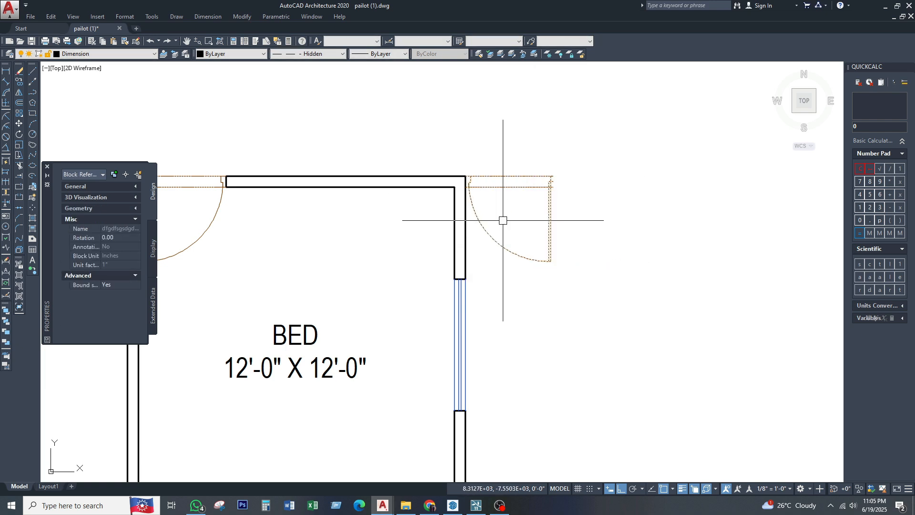
Delete the mirrored door block beside the right-hand wall.
scroll(503, 221, "down", 3)
key("Delete")
scroll(445, 216, "up", 4)
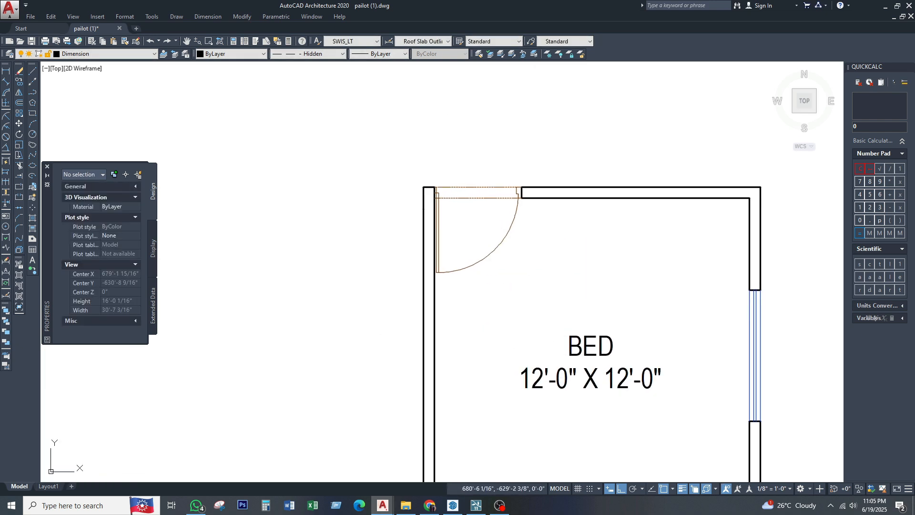
scroll(485, 210, "down", 2)
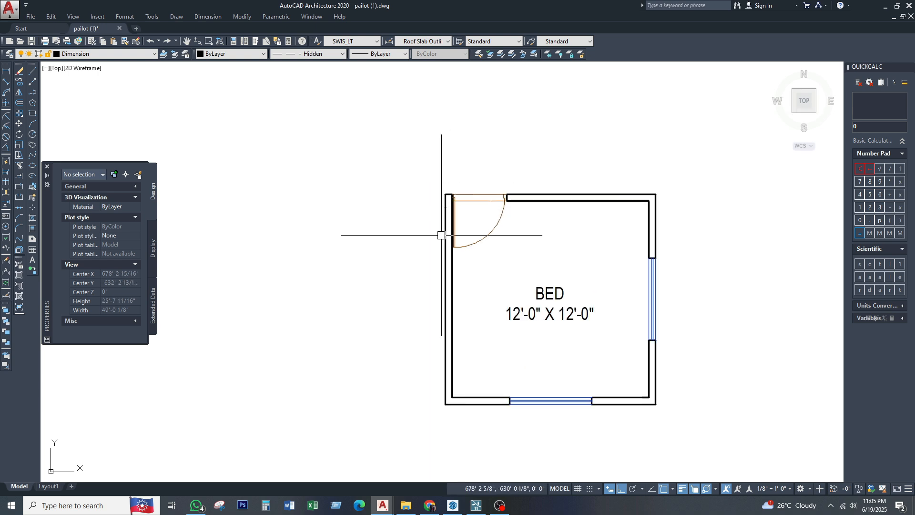
scroll(469, 221, "up", 4)
middle_click_drag(494, 217, 291, 224)
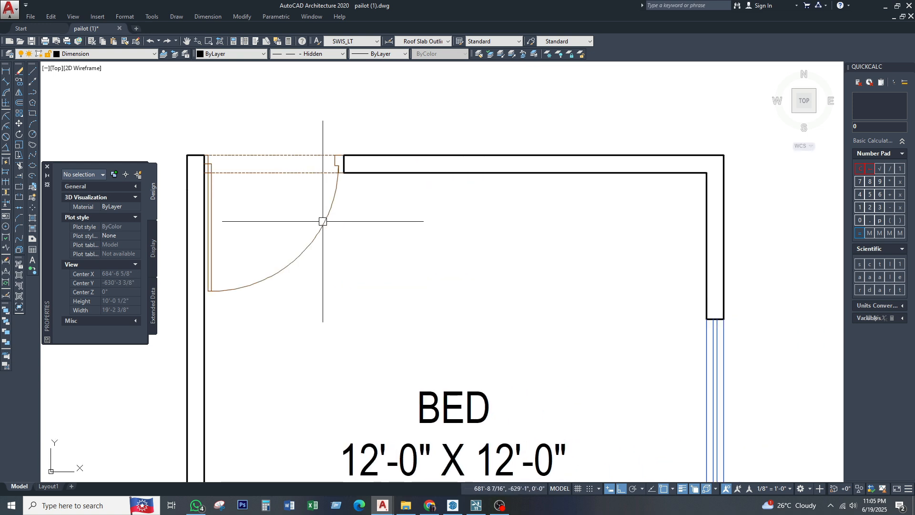
scroll(405, 212, "down", 2)
middle_click_drag(412, 212, 419, 194)
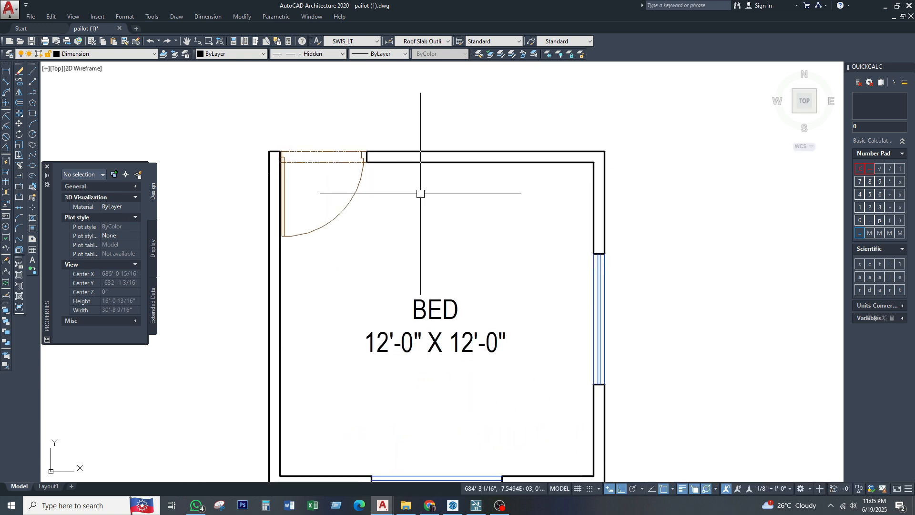
left_click(499, 506)
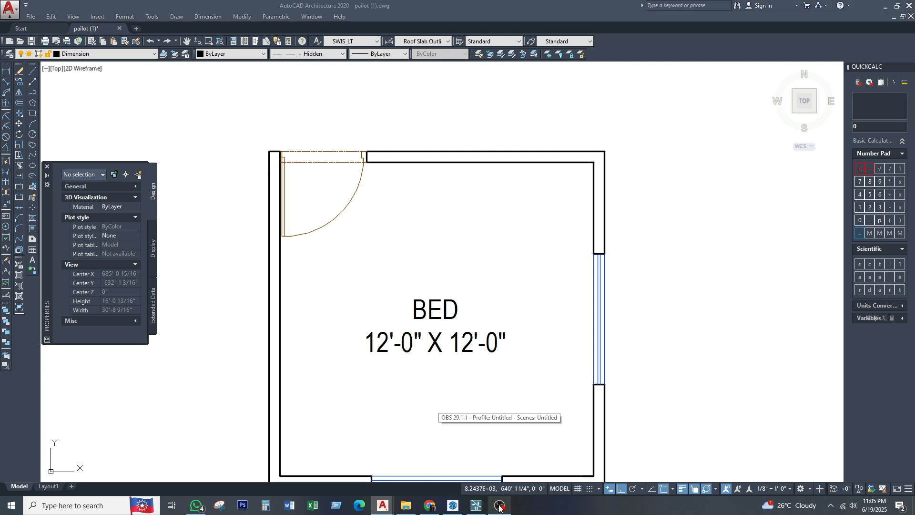